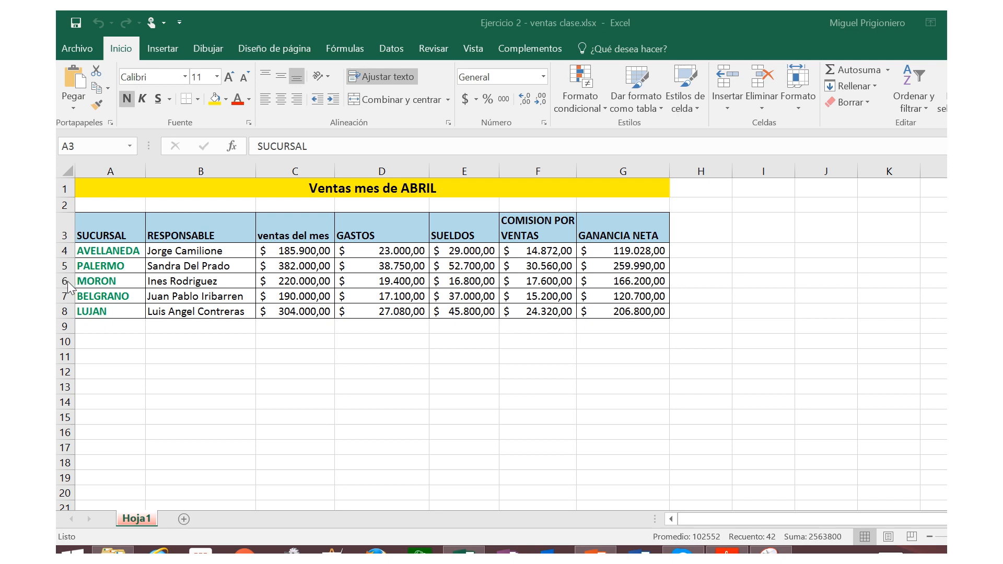
Step: Insert a blank row above the MORON row in the sales table
key(ctrl+a)
click(60, 282)
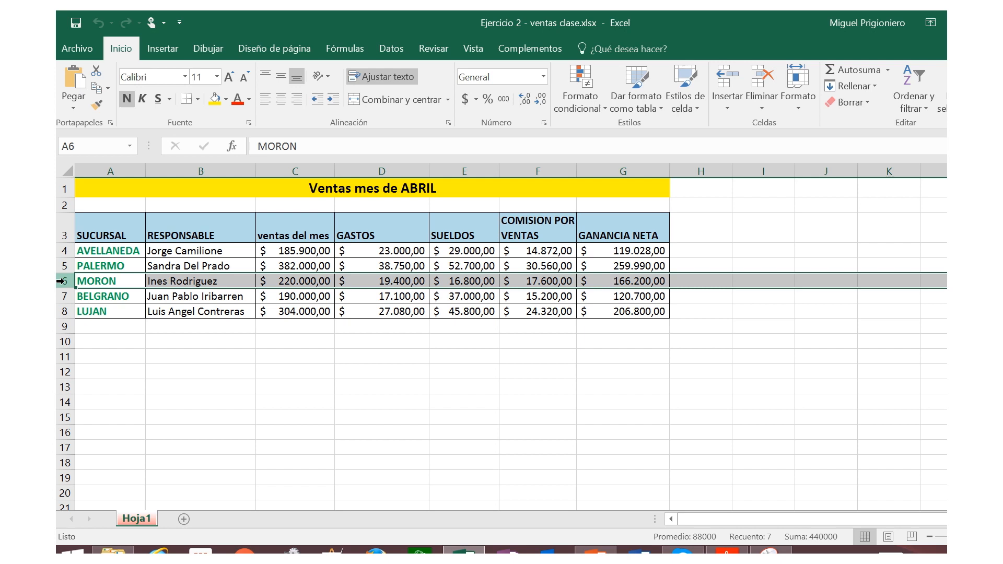
right_click(62, 282)
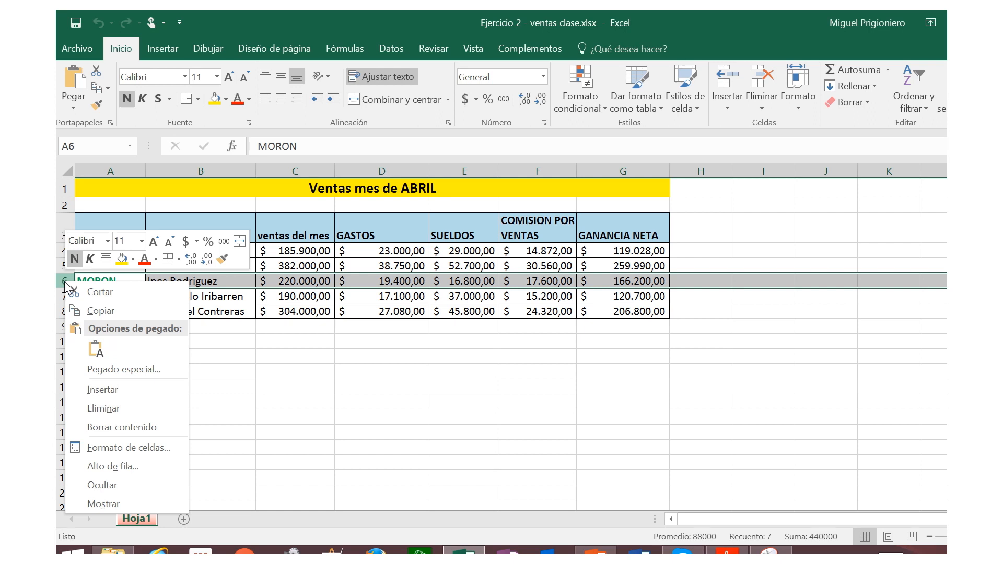
click(114, 394)
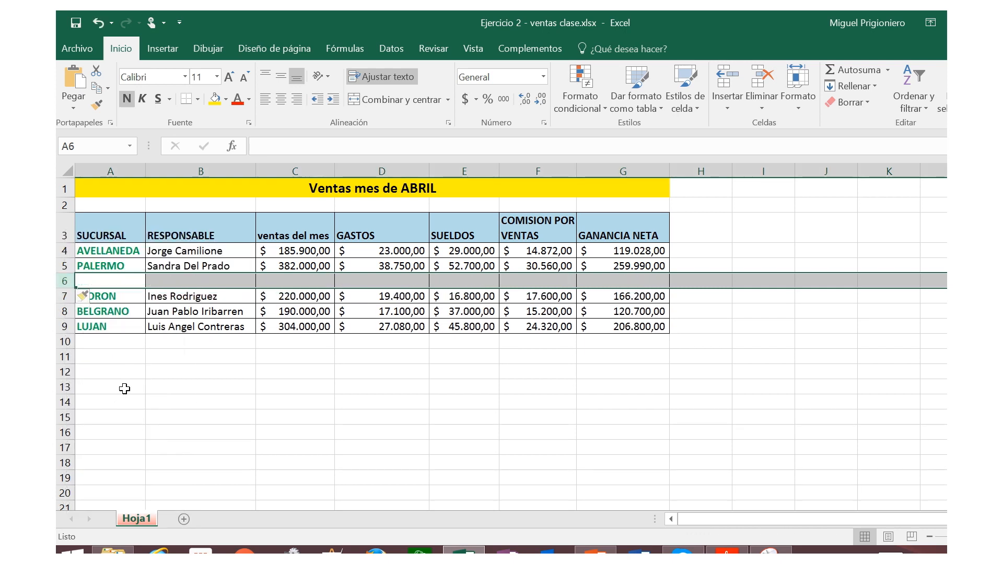
click(124, 389)
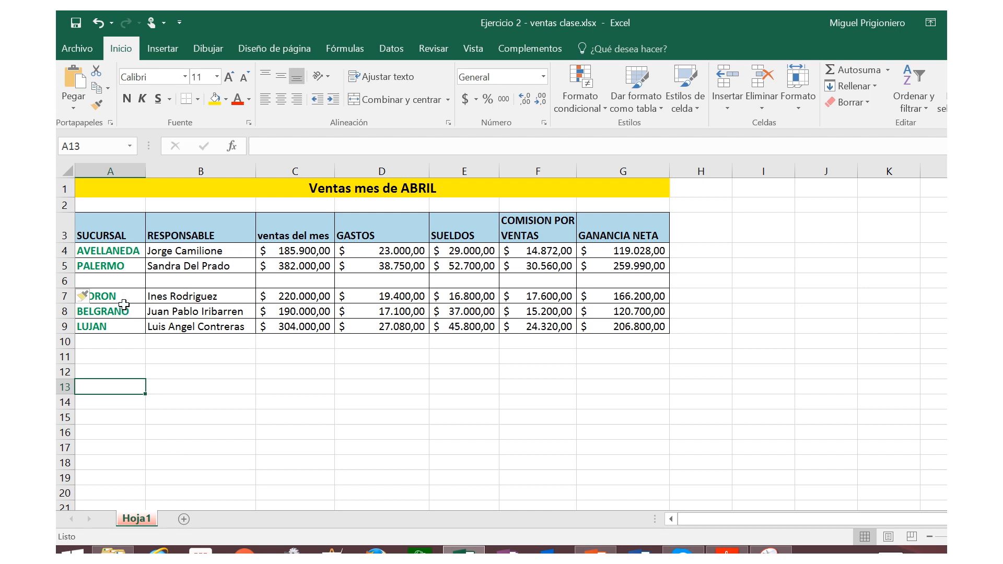
Step: Enter the branch ROSARIO and its manager's full name in the blank row 6
click(124, 282)
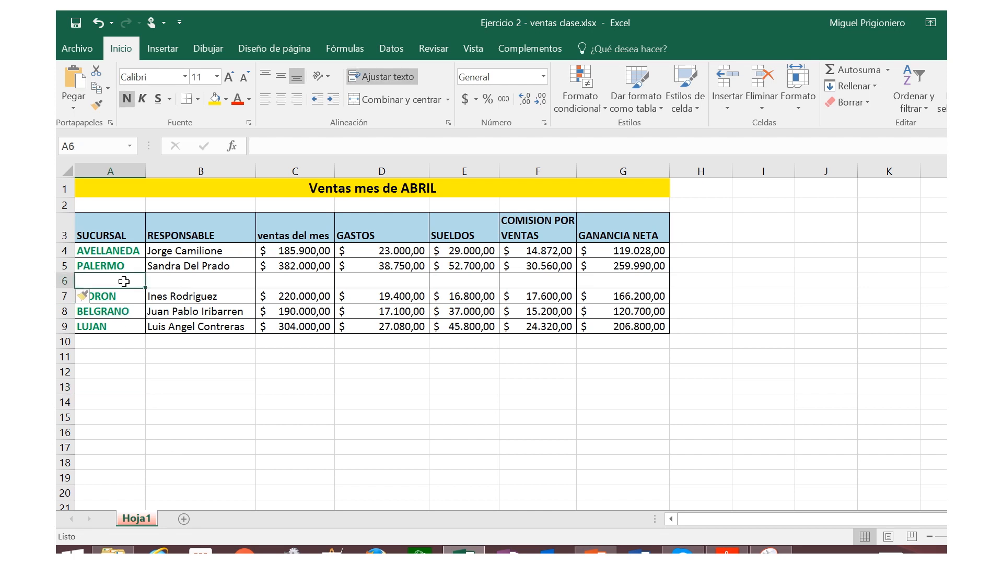
text(ROSAR)
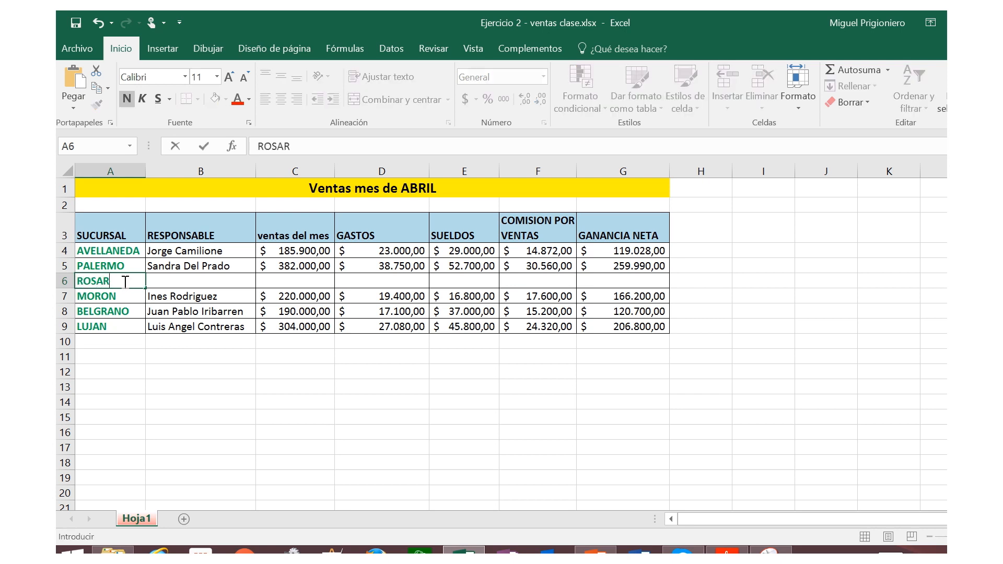
text(IO)
key(Tab)
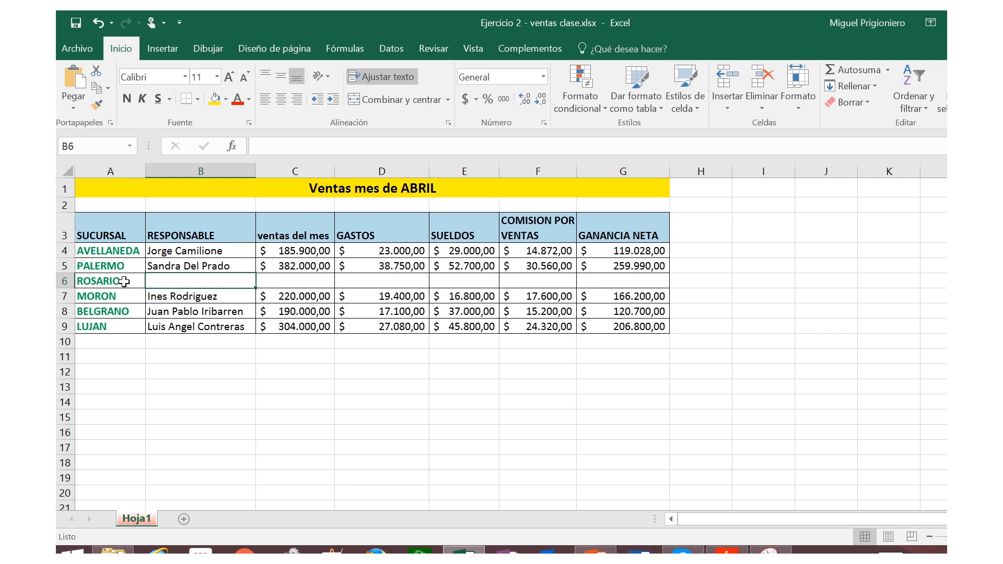
text(Carlos p)
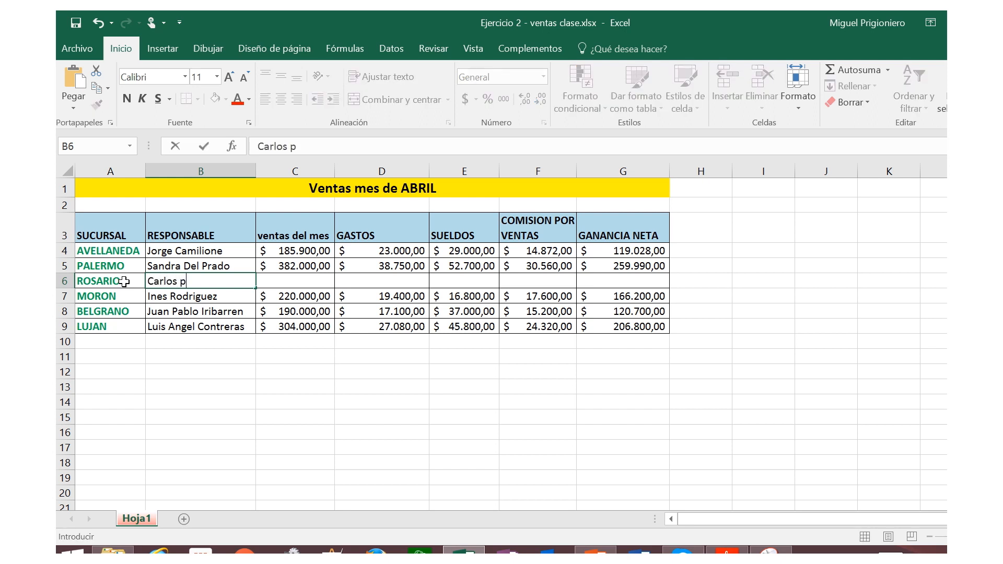
key(BackSpace)
text(Pagano)
key(Tab)
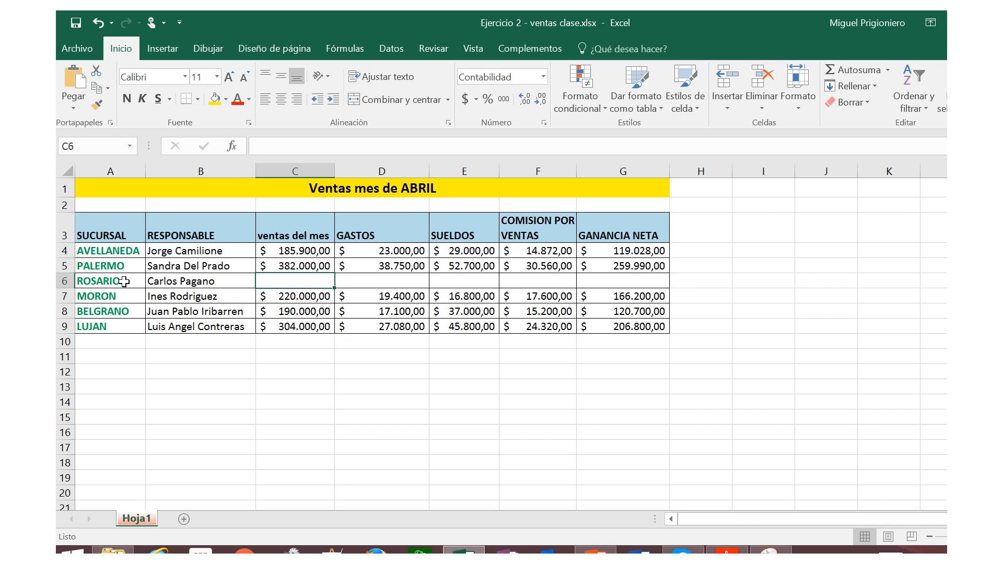
Step: Enter 275000 as the month's sales for the ROSARIO branch
text(275)
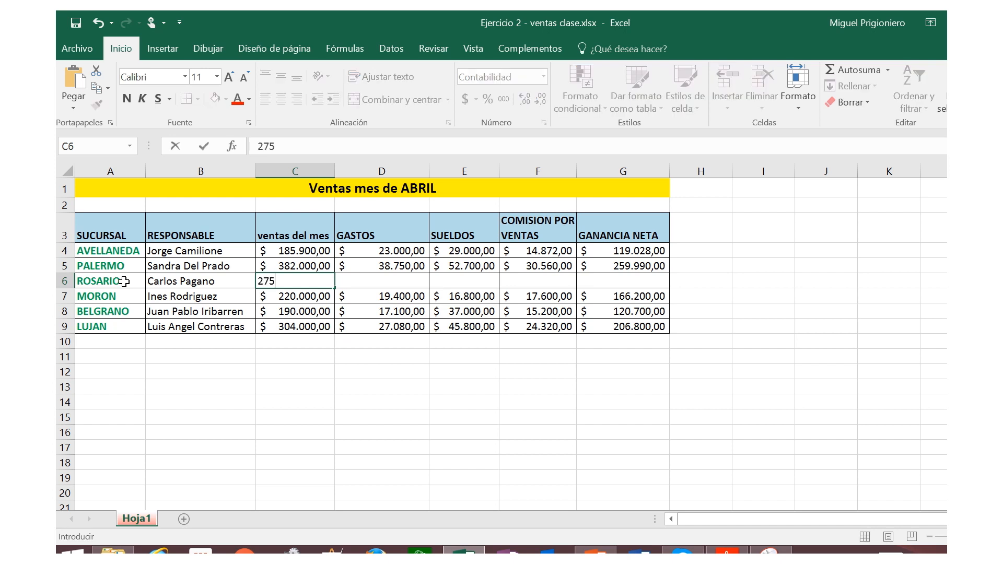
text(000)
key(Return)
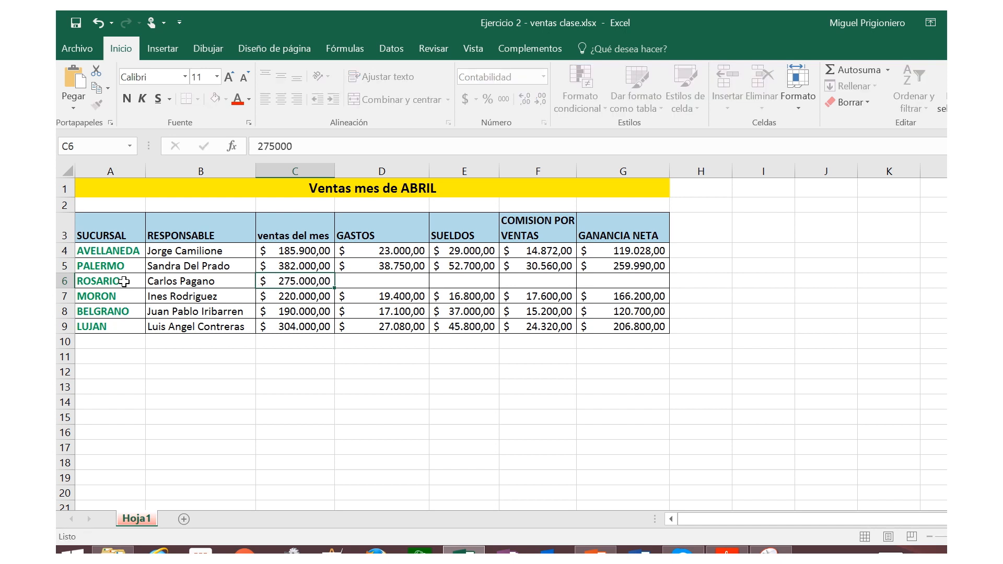
key(Up)
key(Left)
key(Left)
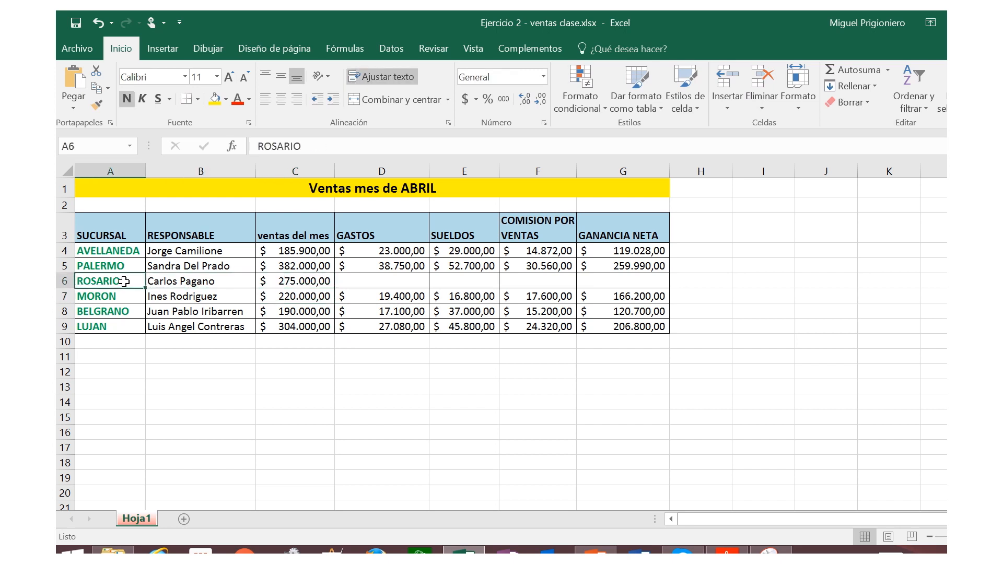
Step: Enter 24000 for GASTOS and 33000 for SUELDOS in the ROSARIO row
key(Right)
key(Right)
key(Right)
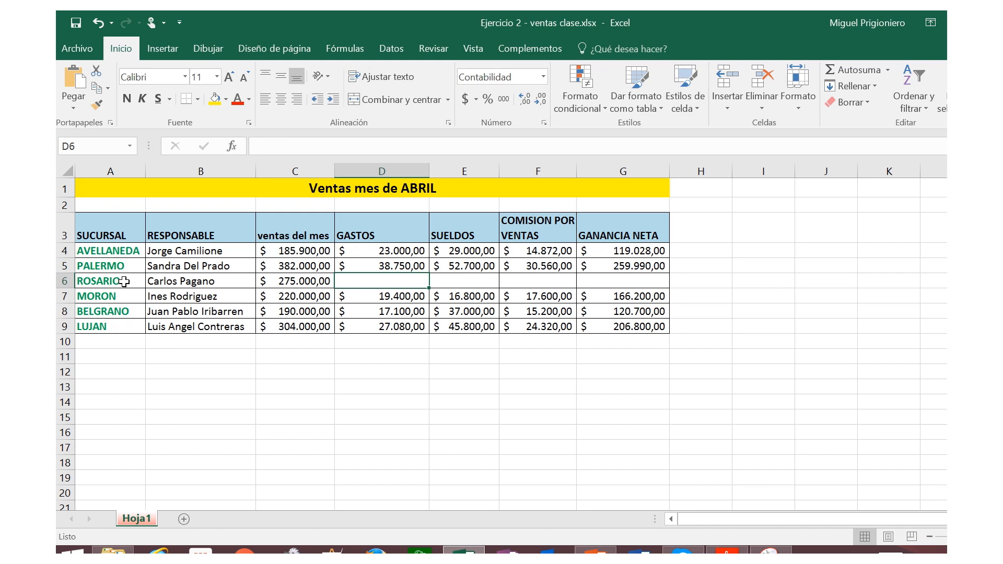
text(24000)
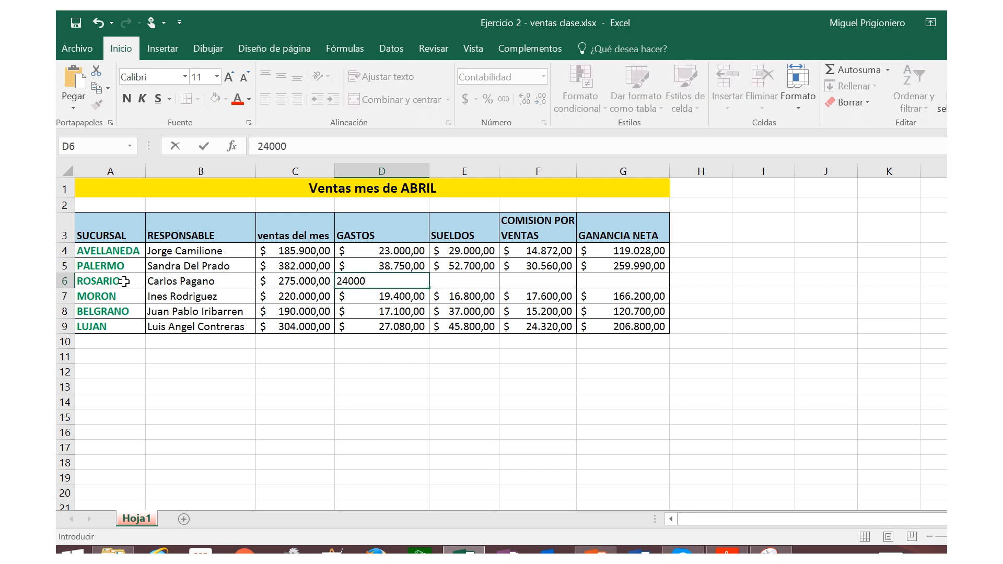
key(Tab)
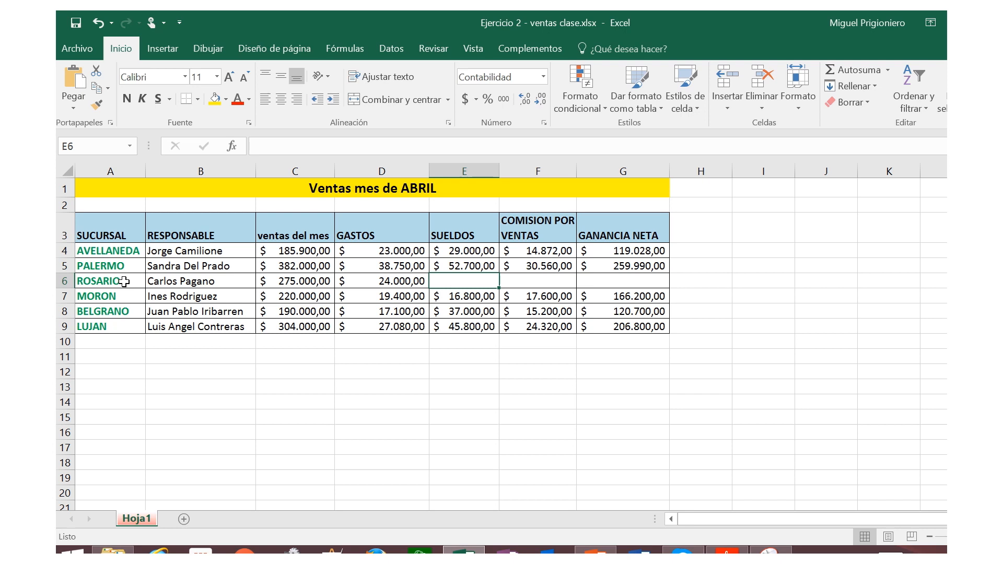
text(33000)
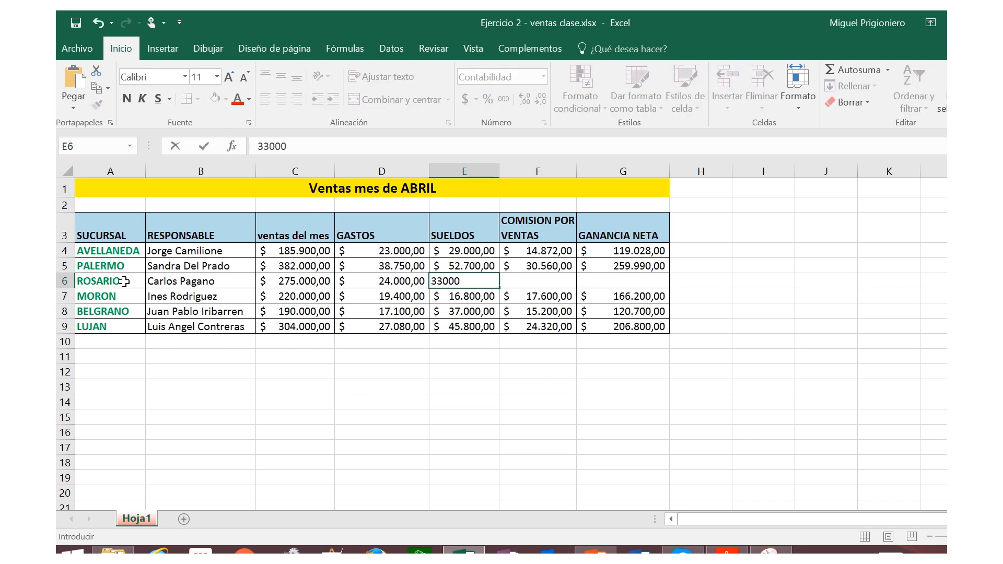
key(Tab)
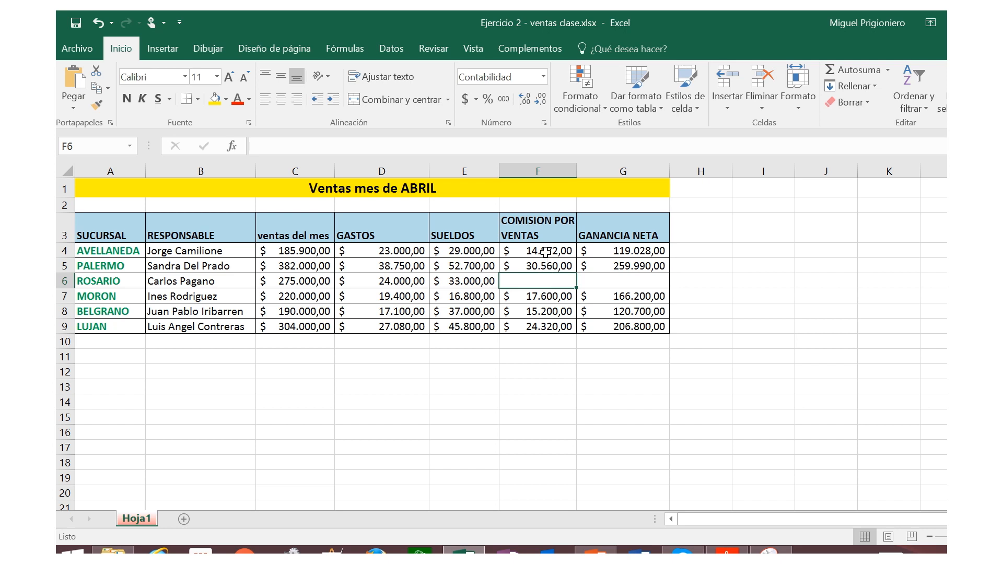
Step: Fill the COMISION POR VENTAS formula from PALERMO's cell F5 down into ROSARIO's cell F6
click(544, 265)
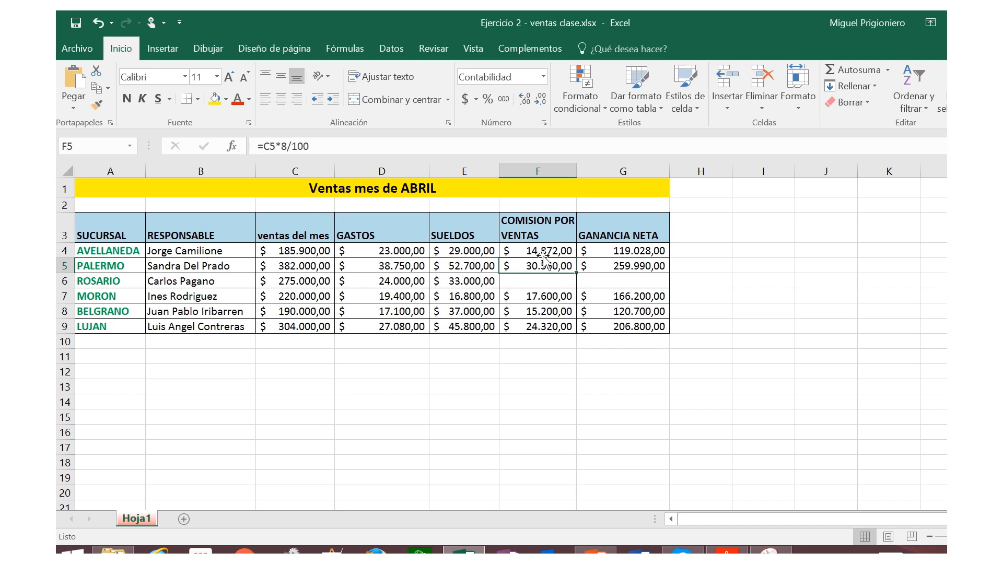
click(576, 274)
click(575, 281)
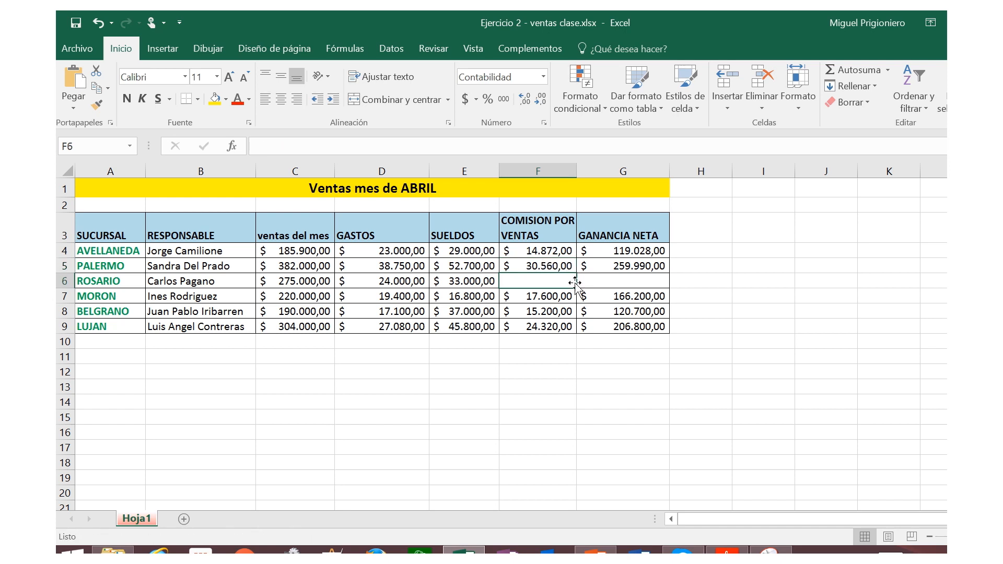
click(568, 270)
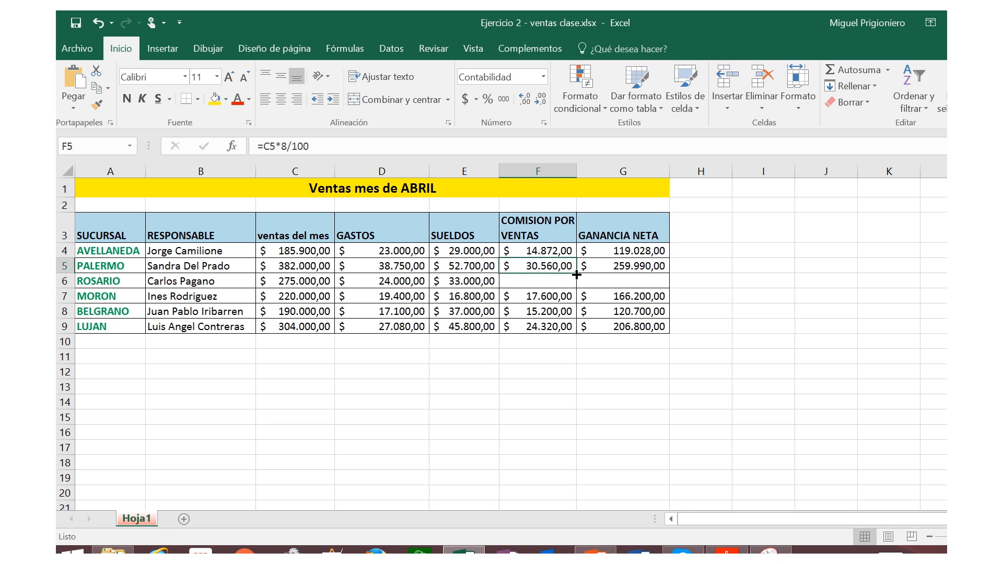
drag(577, 274, 577, 285)
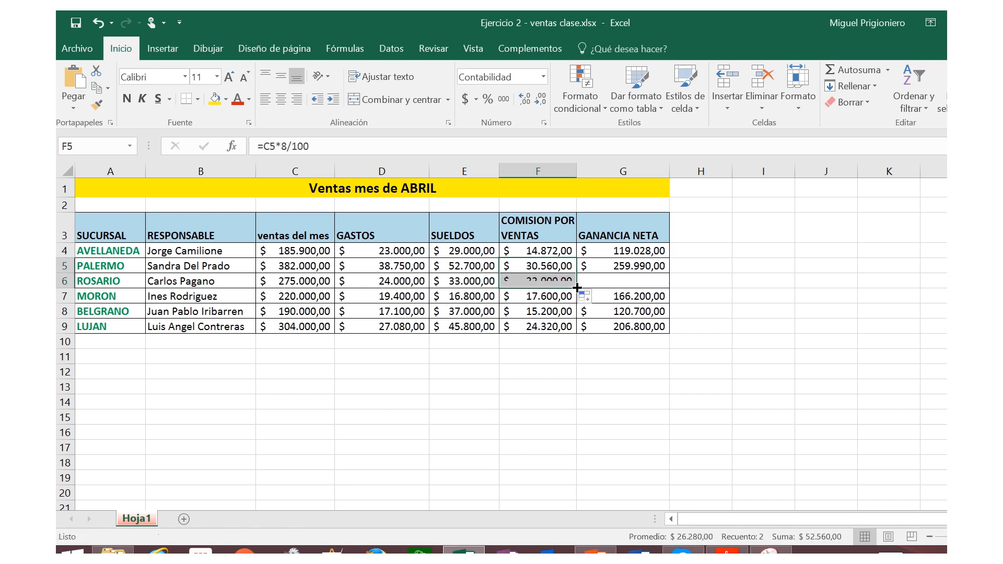
click(551, 282)
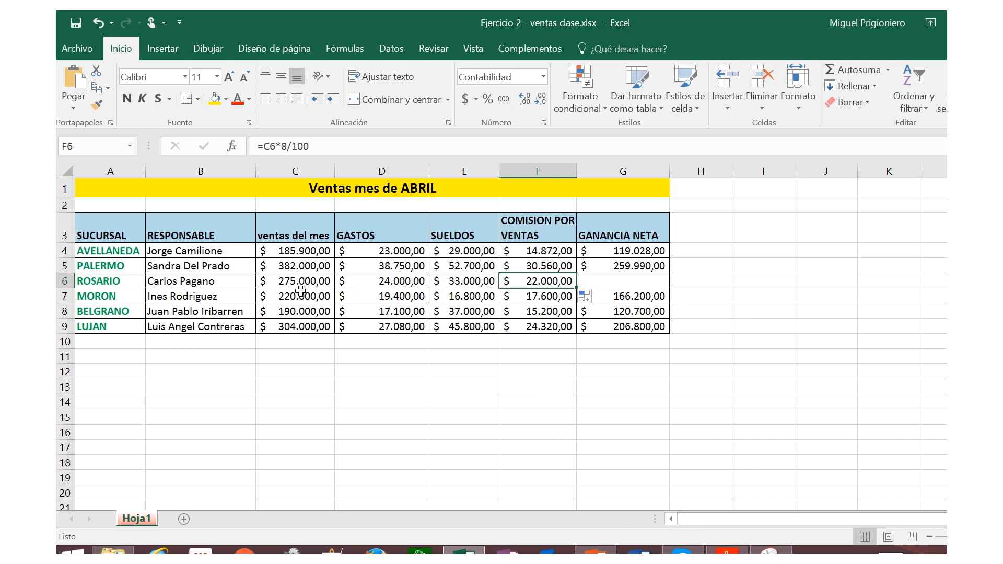
Step: Fill the GANANCIA NETA formula from G5 down into G6 without replacing the data below it
click(627, 283)
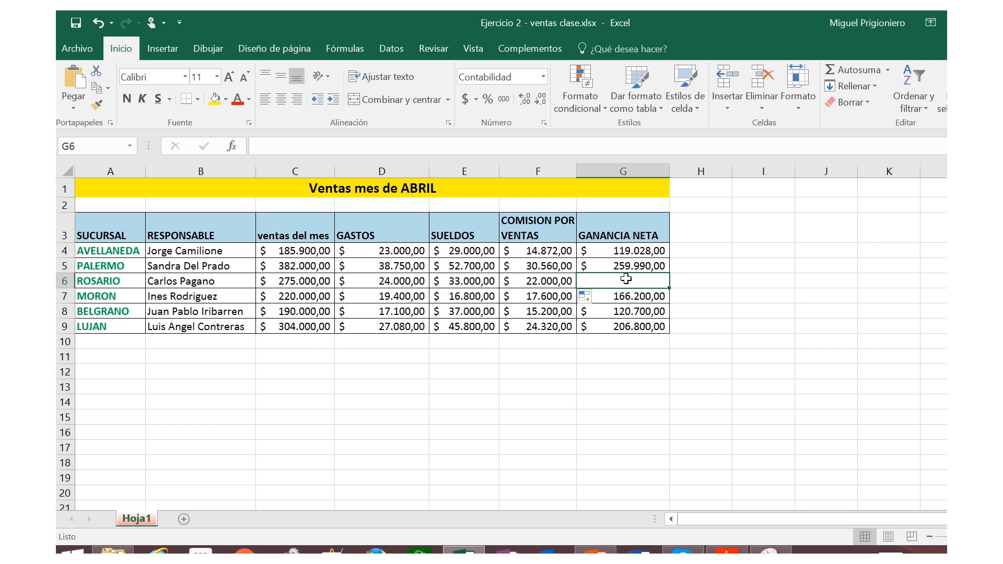
click(630, 265)
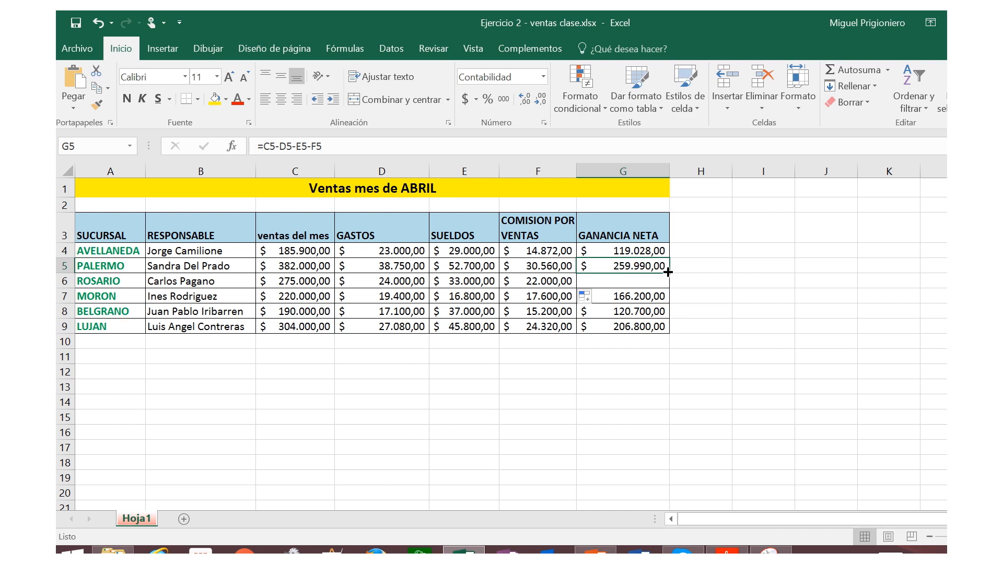
drag(668, 272, 668, 282)
drag(668, 279, 665, 281)
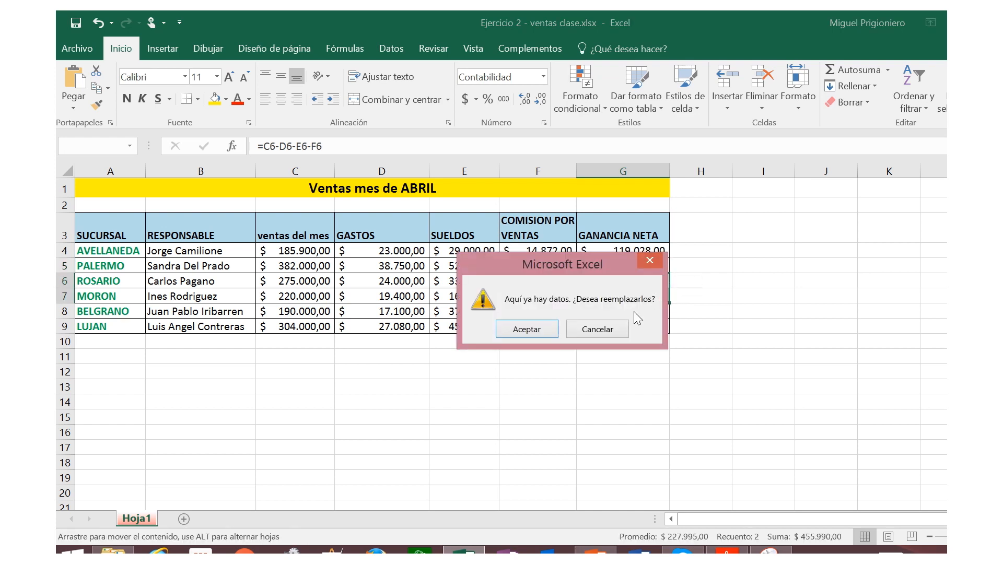
click(650, 260)
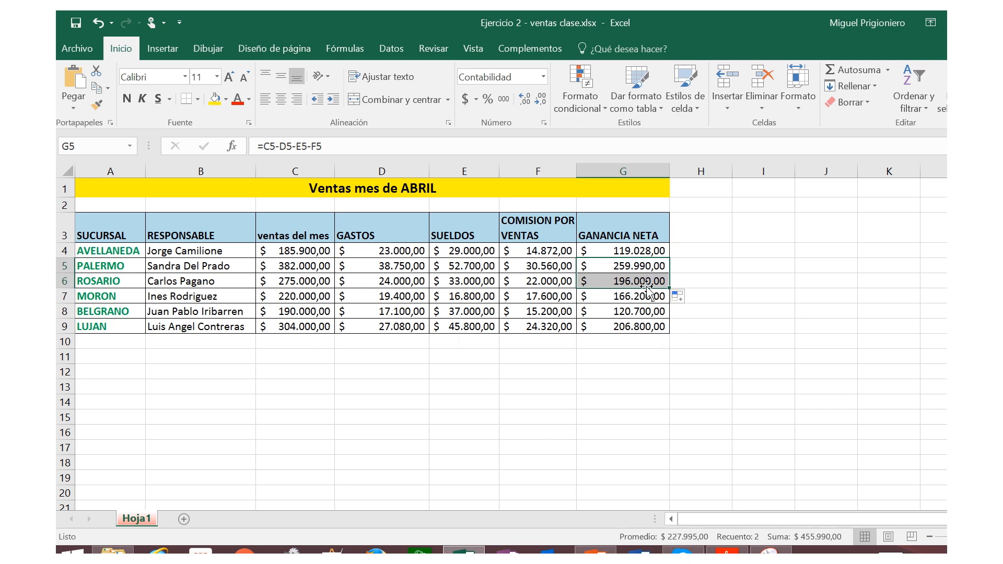
click(648, 286)
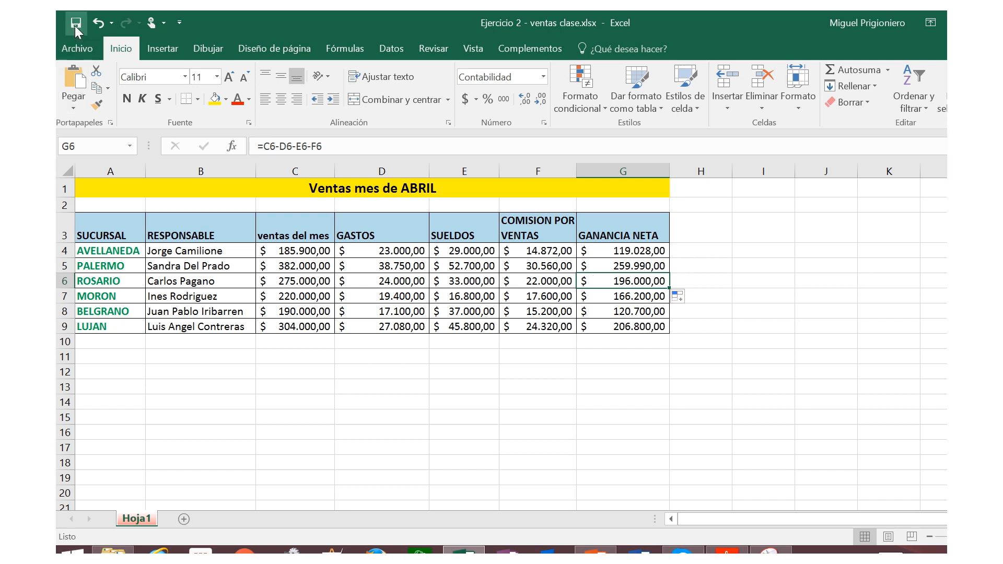
Step: Insert a blank column between RESPONSABLE and "ventas del mes"
mouse_move(595, 12)
click(286, 171)
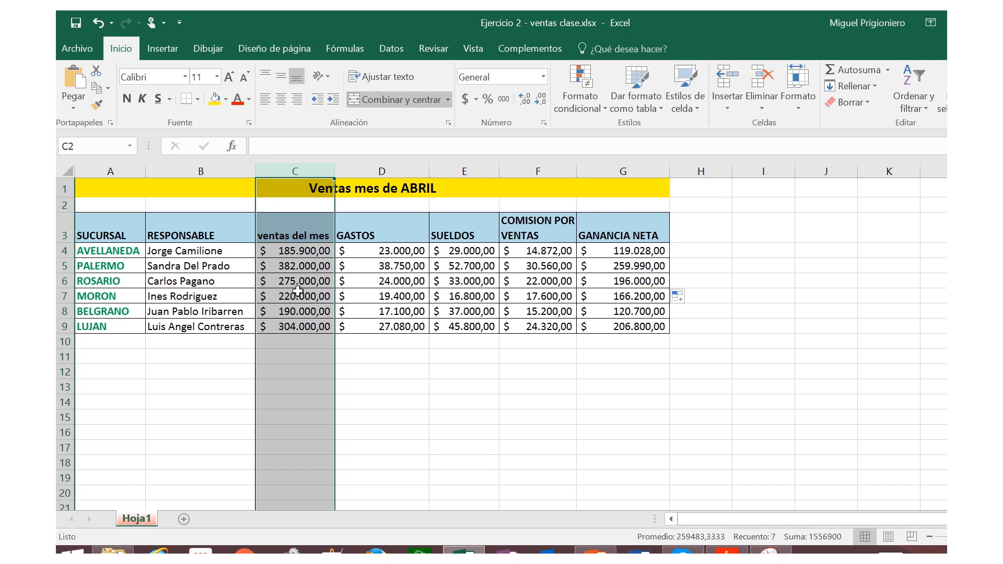
right_click(293, 166)
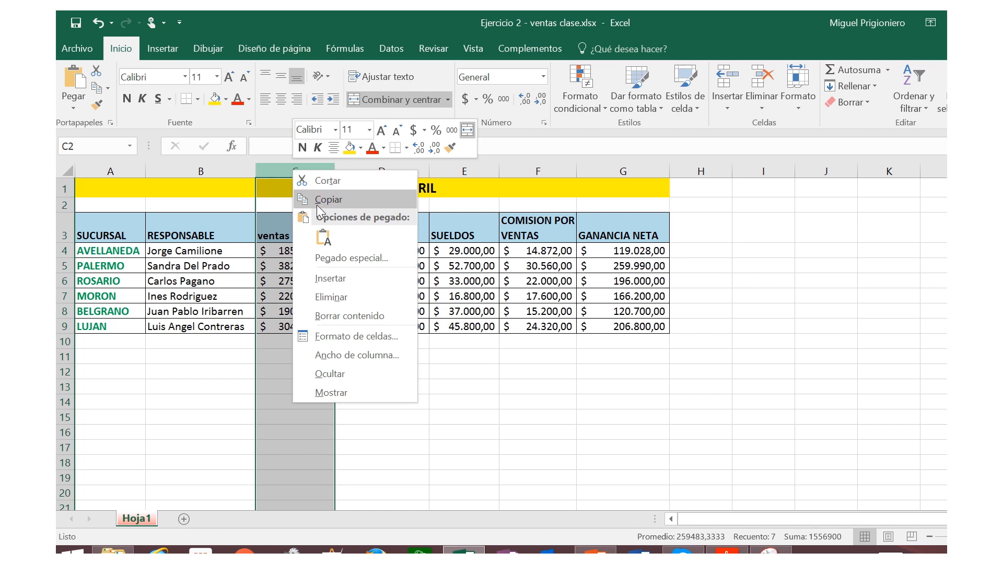
click(344, 278)
click(315, 281)
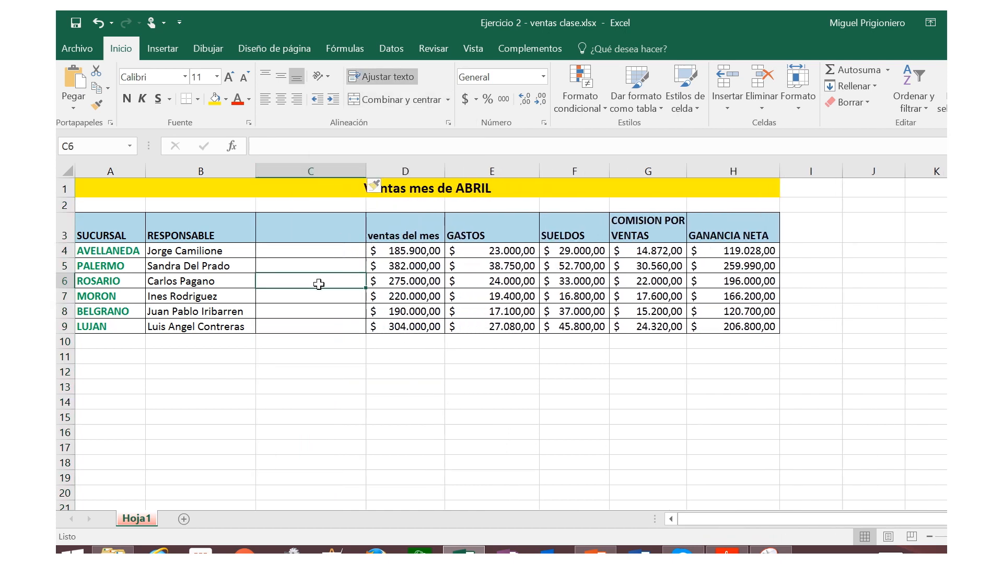
Step: Enter the header "Fecha de Apertura" in cell C3 of the empty column
click(291, 234)
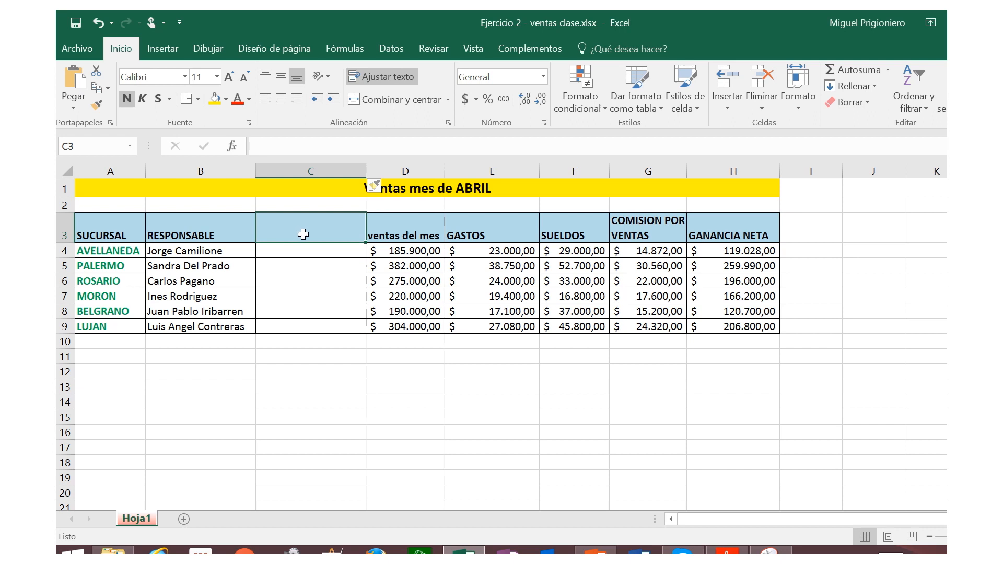
text(F)
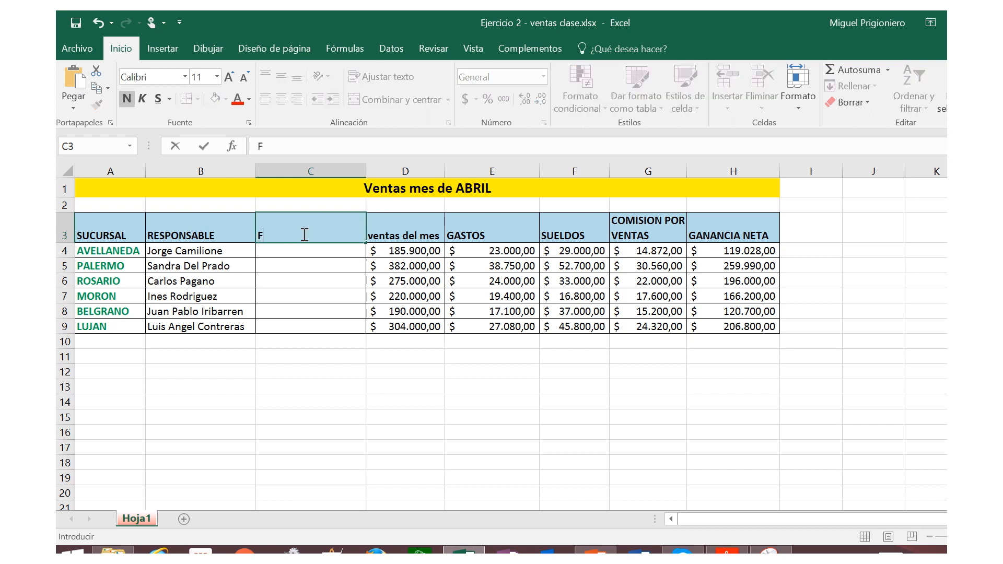
text(echa de Apertura)
key(Return)
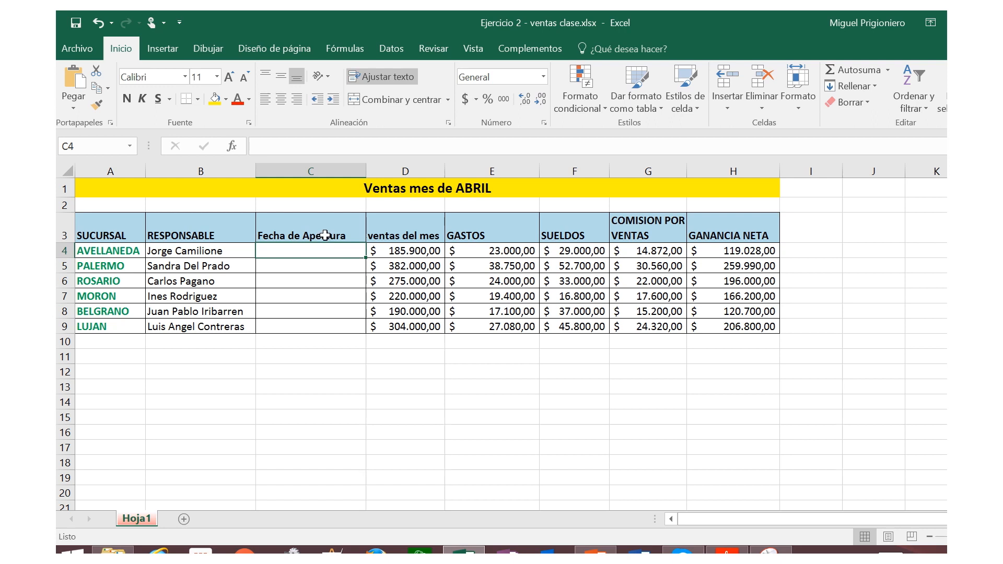
Step: Enter 27/08/2013 as the opening date of the AVELLANEDA branch in C4
text(27/)
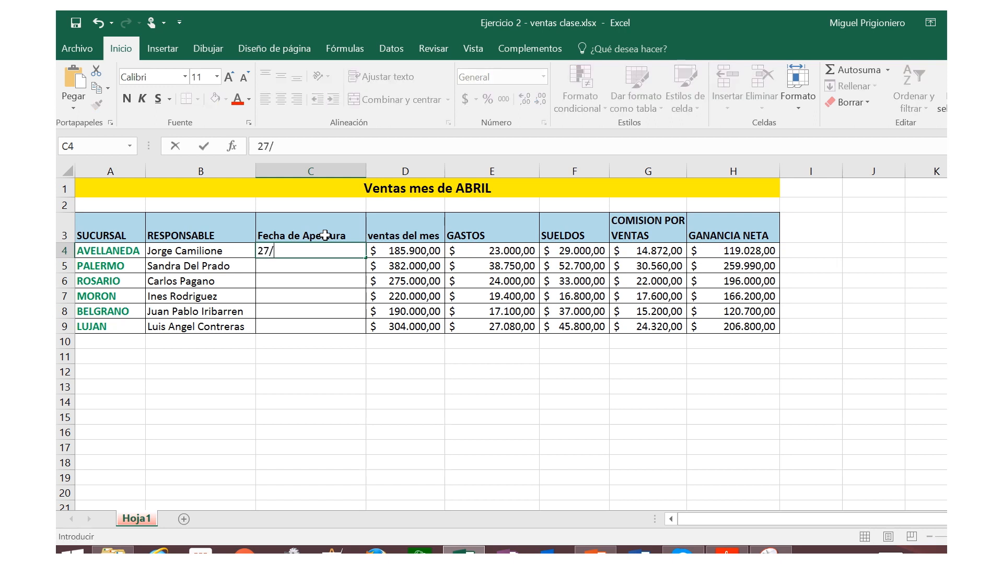
text(08/2013)
key(Return)
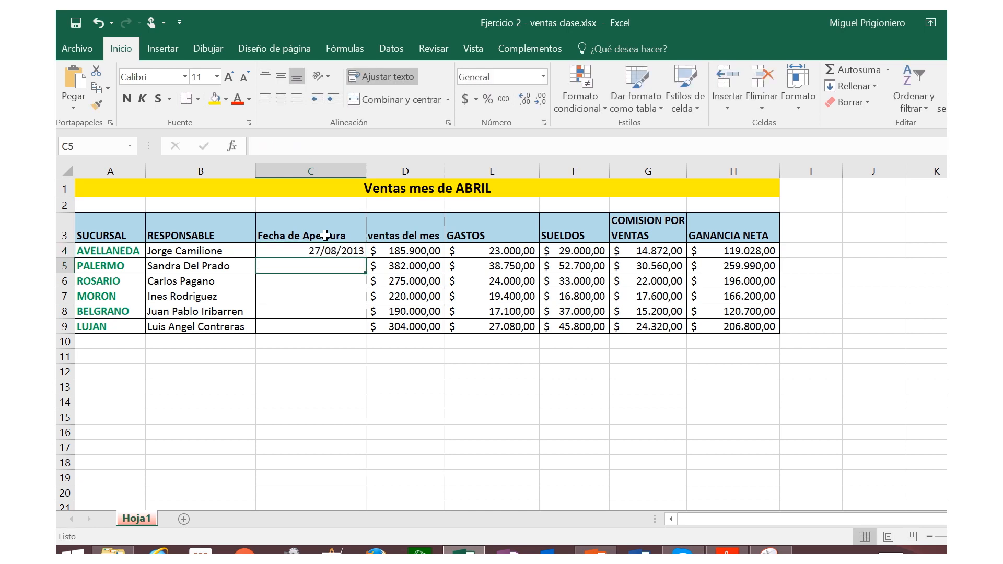
Step: Enter 19/05/2010 as the opening date of the PALERMO branch in C5
text(1)
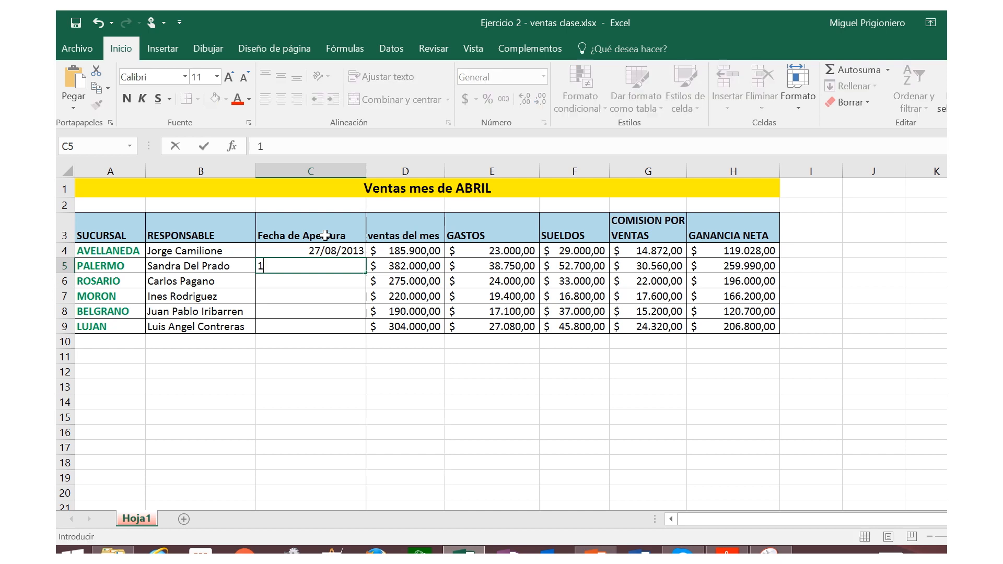
text(9/05/201)
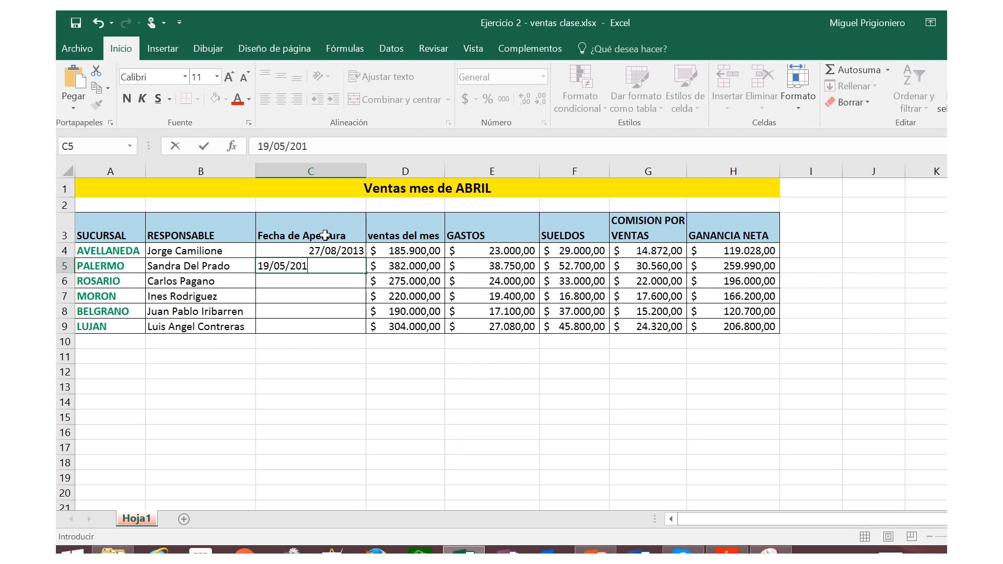
text(0)
key(Return)
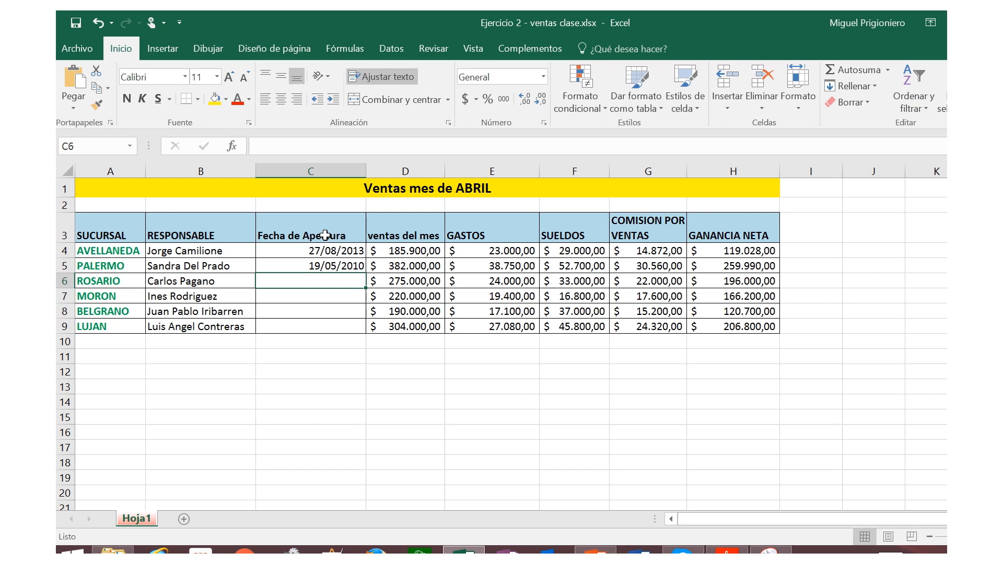
Step: Enter 29/01/2016 as the opening date of the ROSARIO branch in C6
text(29)
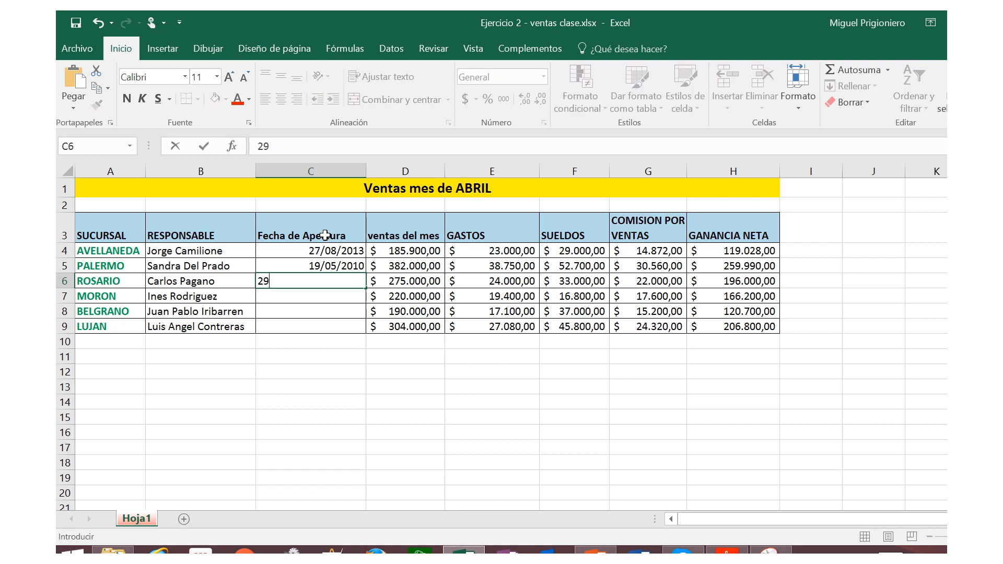
text(/01/2016)
key(Return)
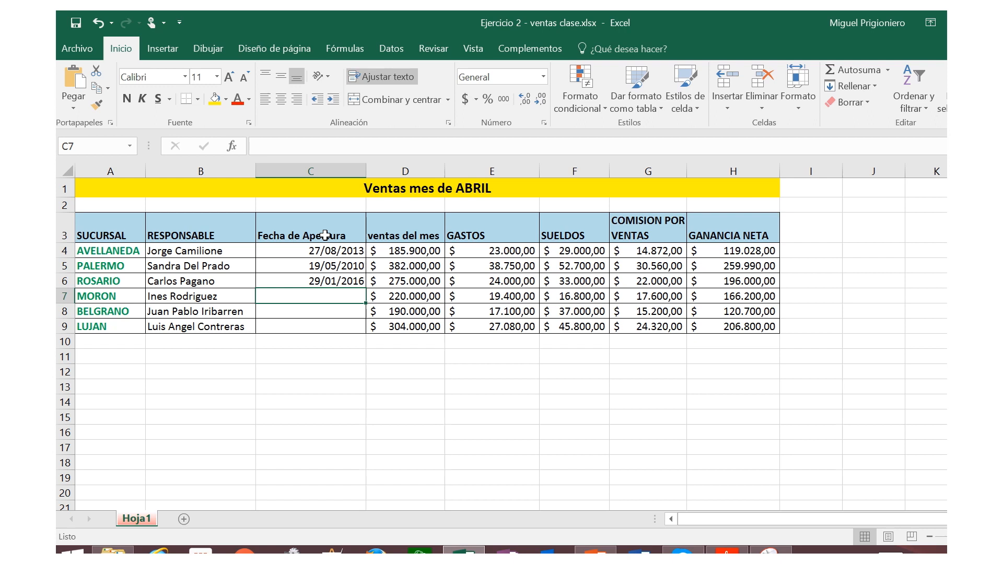
Step: Enter 20/11/2015 as the opening date of the MORON branch in C7
text(20/11)
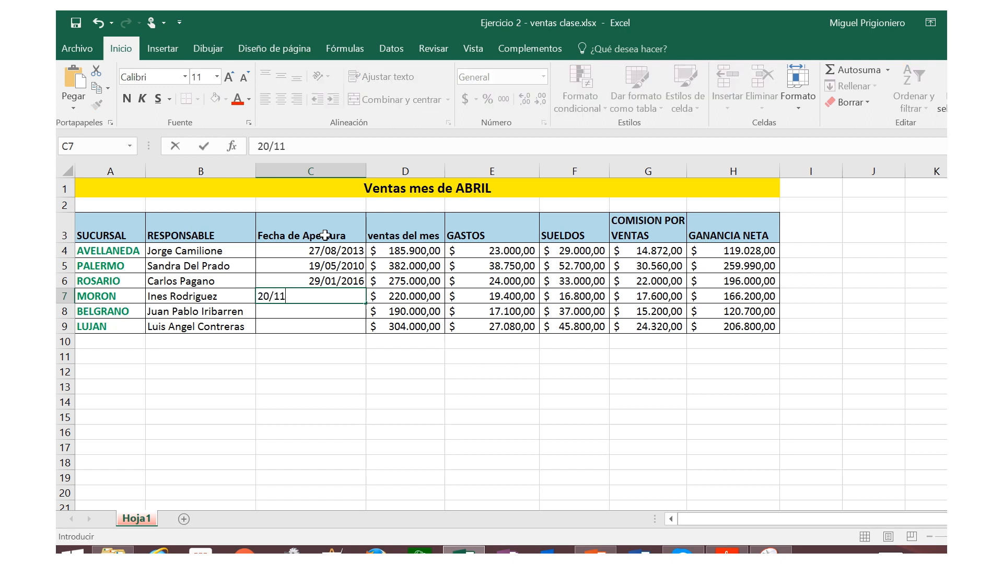
text(/2015)
key(Return)
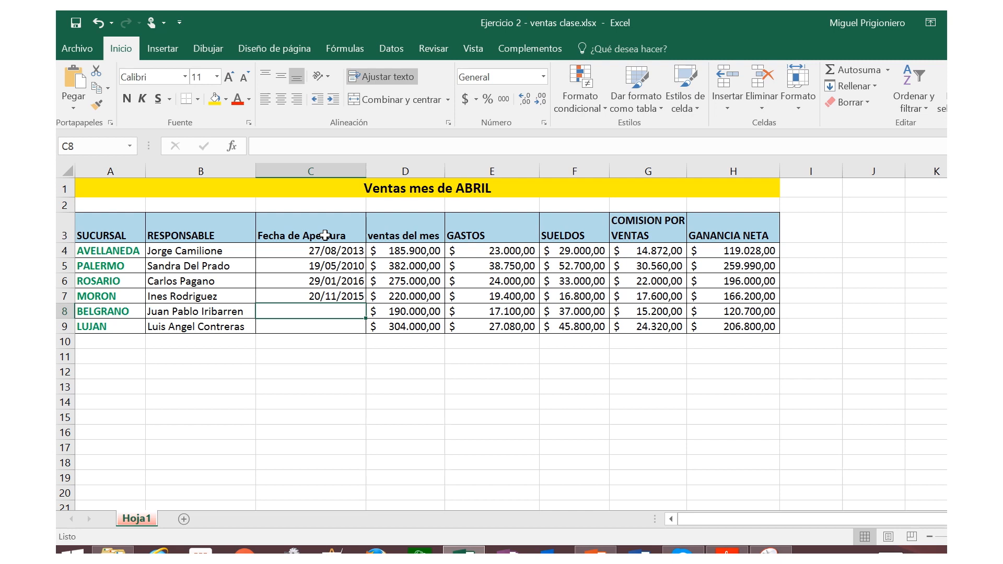
Step: Enter 04/01/2013 as the opening date of the BELGRANO branch in C8
text(0)
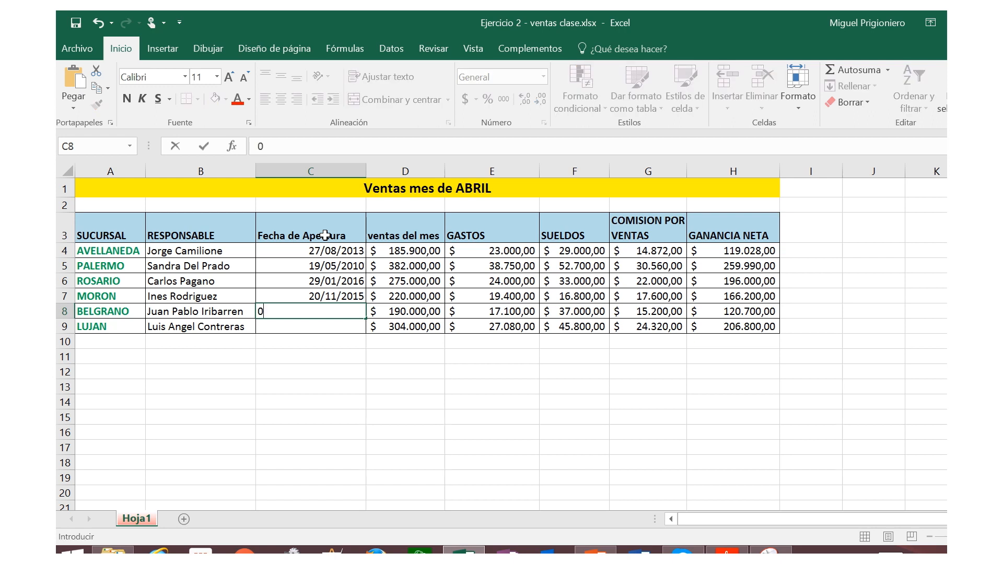
text(4/01/2013)
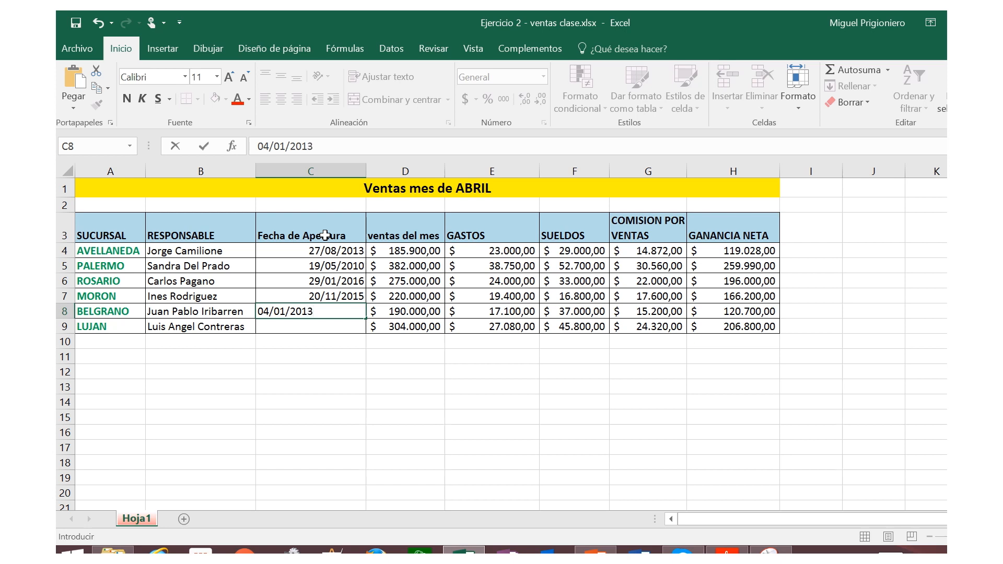
key(Return)
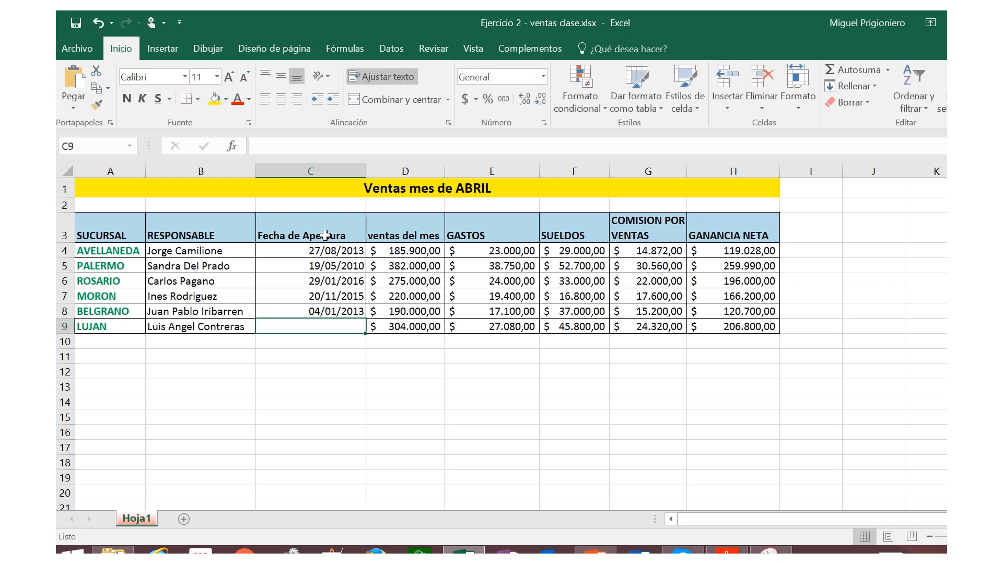
Step: Enter 02/07/2015 as the opening date of the LUJAN branch in C9
text(02/0)
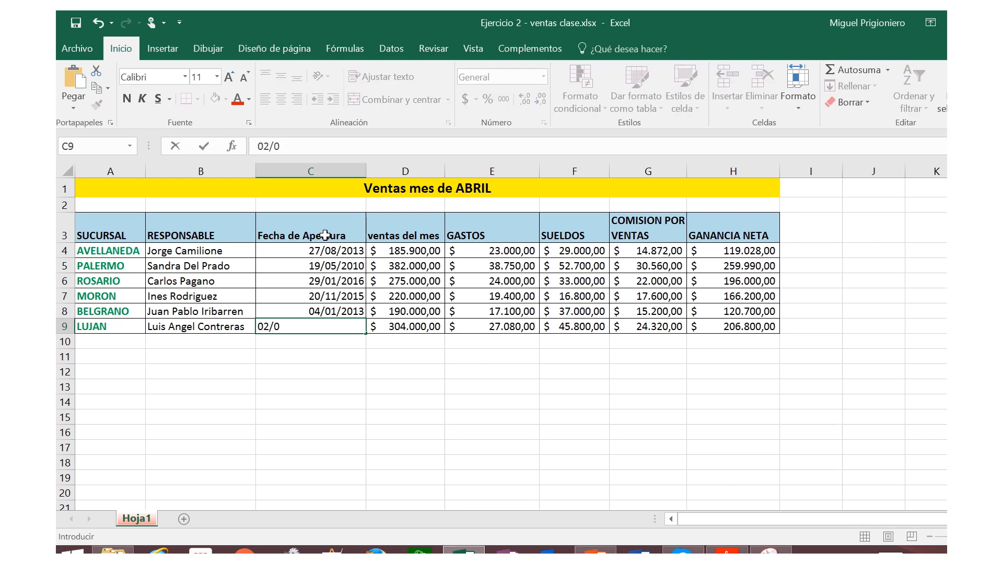
text(7)
text(2017)
key(BackSpace)
text(5)
key(Return)
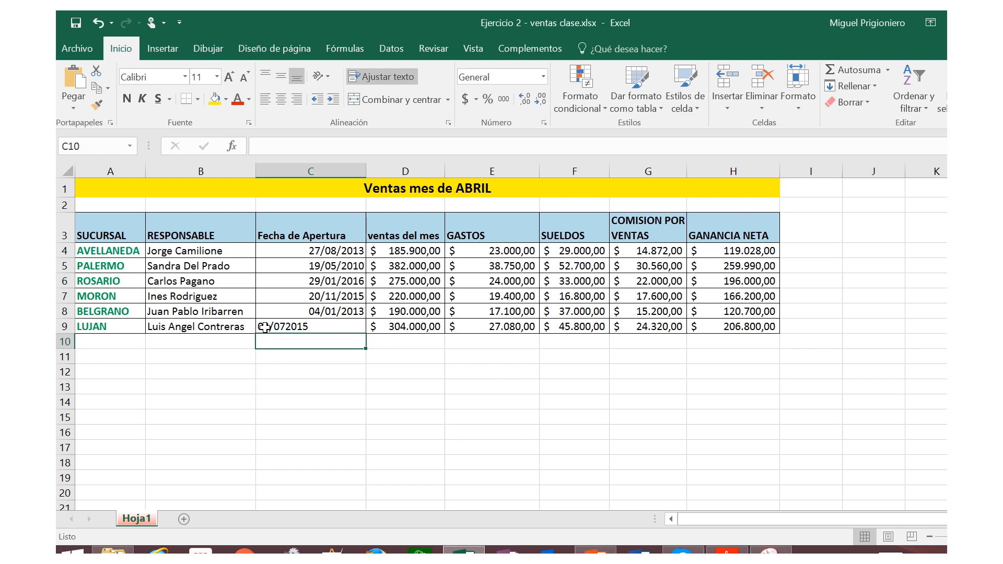
click(299, 328)
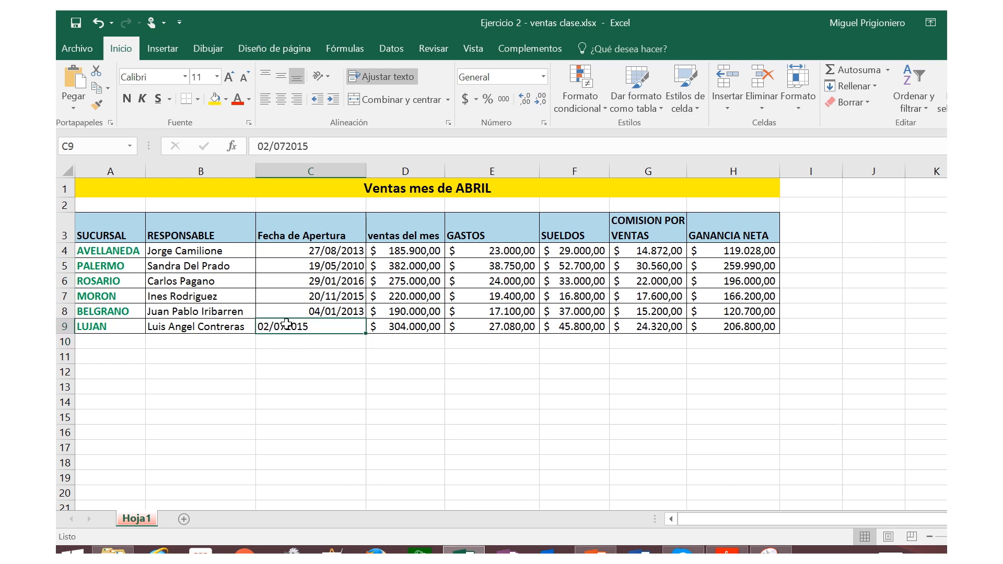
double_click(287, 327)
text(/)
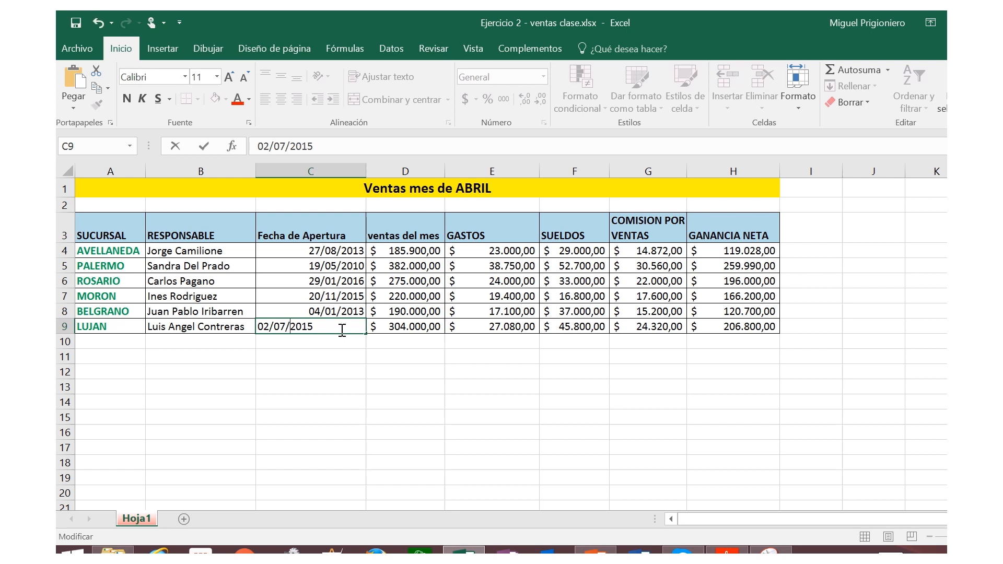
key(Return)
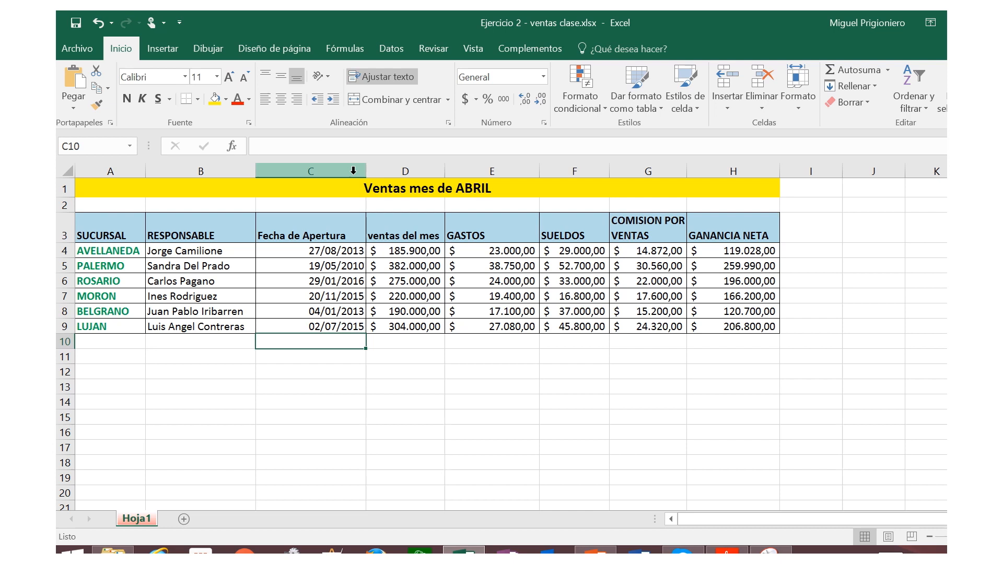
Step: Narrow column C to fit the dates, with the "Fecha de Apertura" header wrapped onto two lines
drag(363, 171, 318, 168)
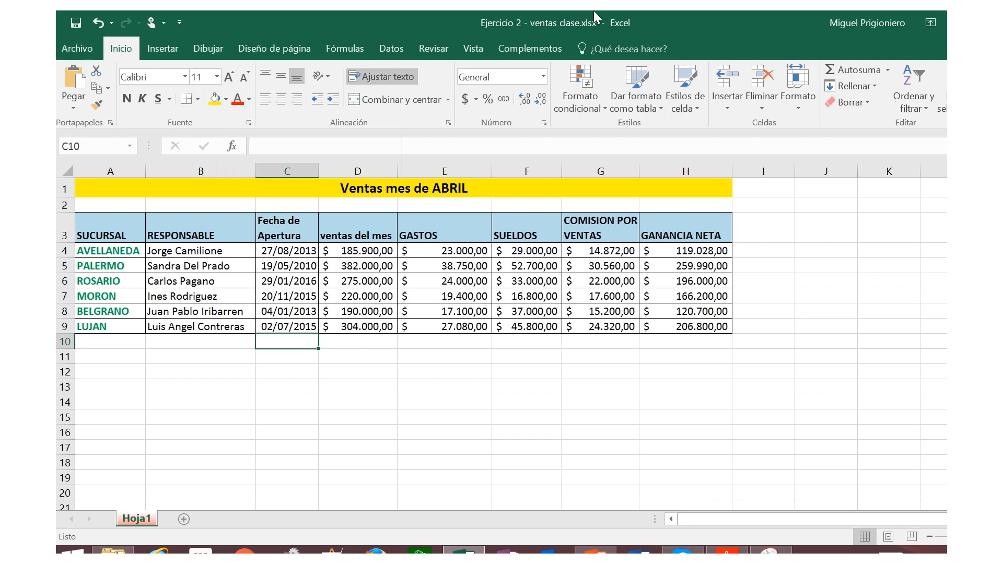
mouse_move(594, 11)
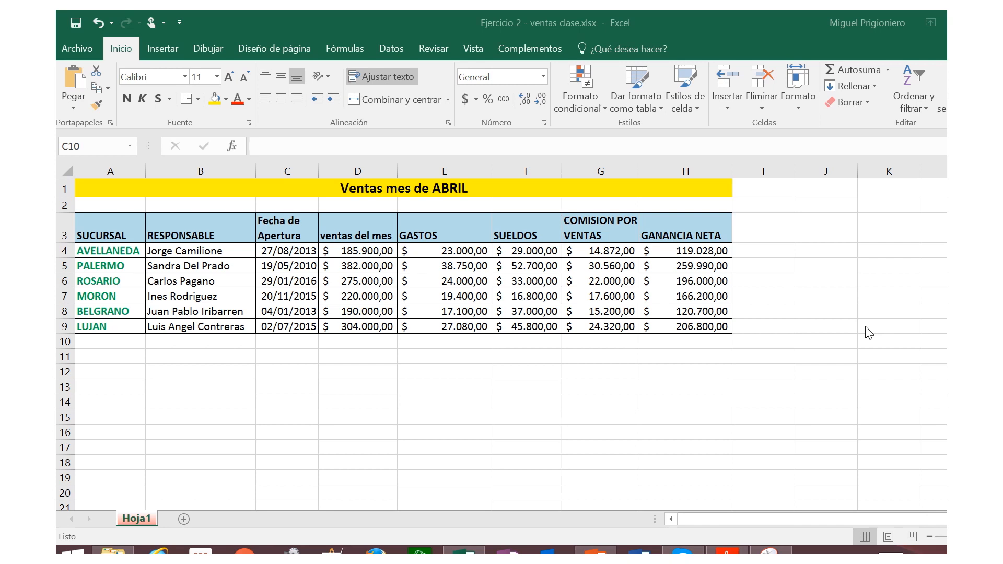
Step: Check the commission formula in G4 and clear the COMISION POR VENTAS contents from G4:G9
double_click(596, 252)
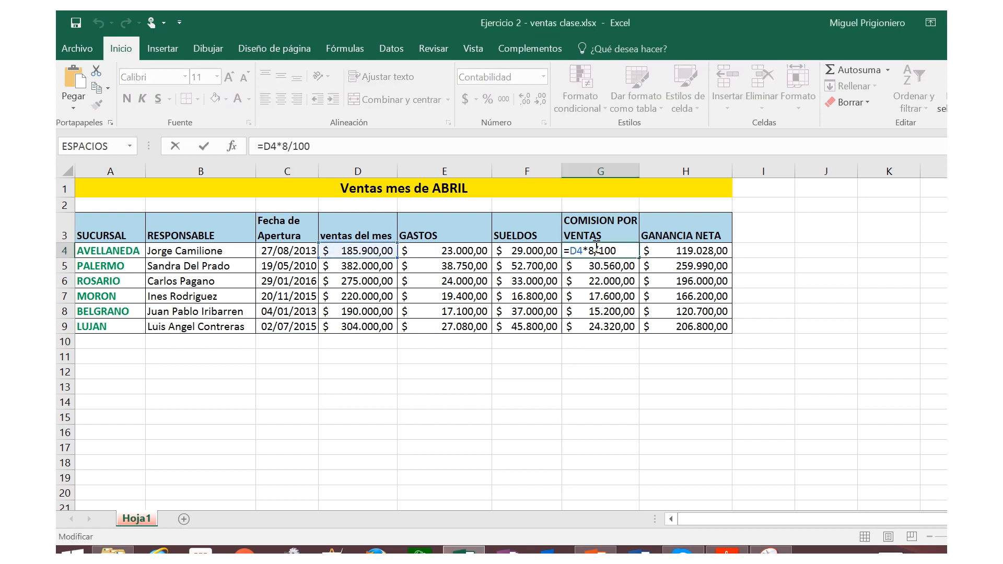
key(Escape)
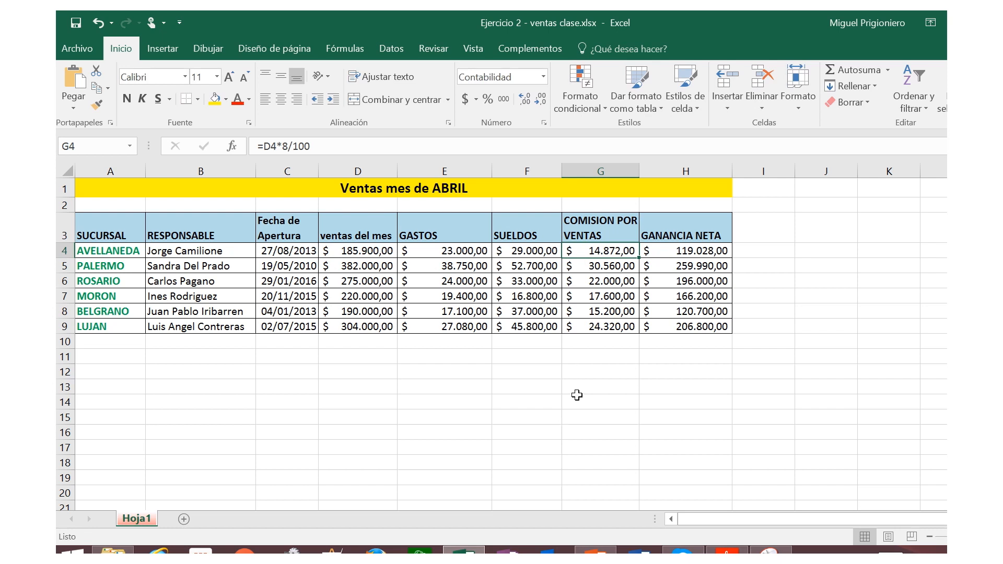
double_click(608, 251)
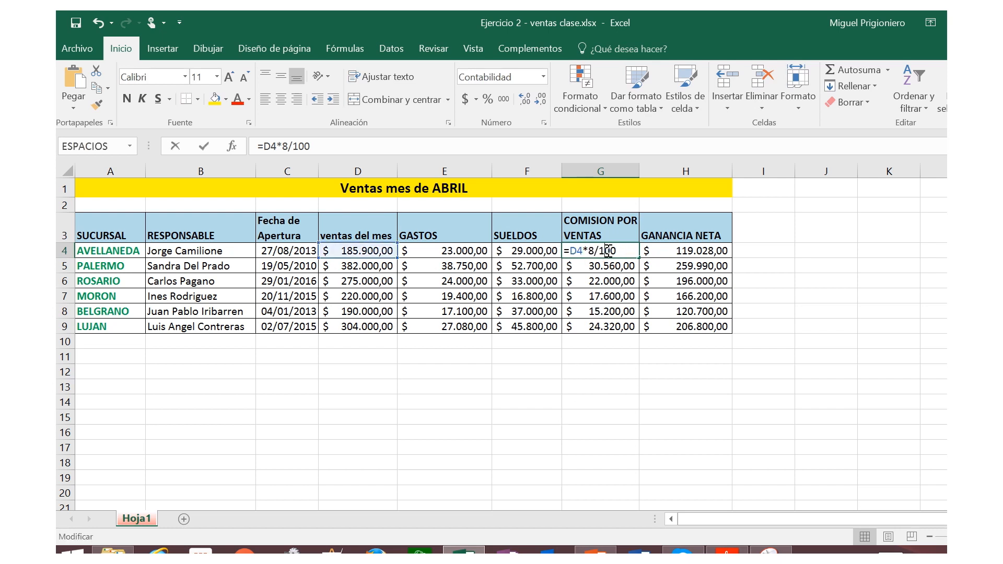
key(Escape)
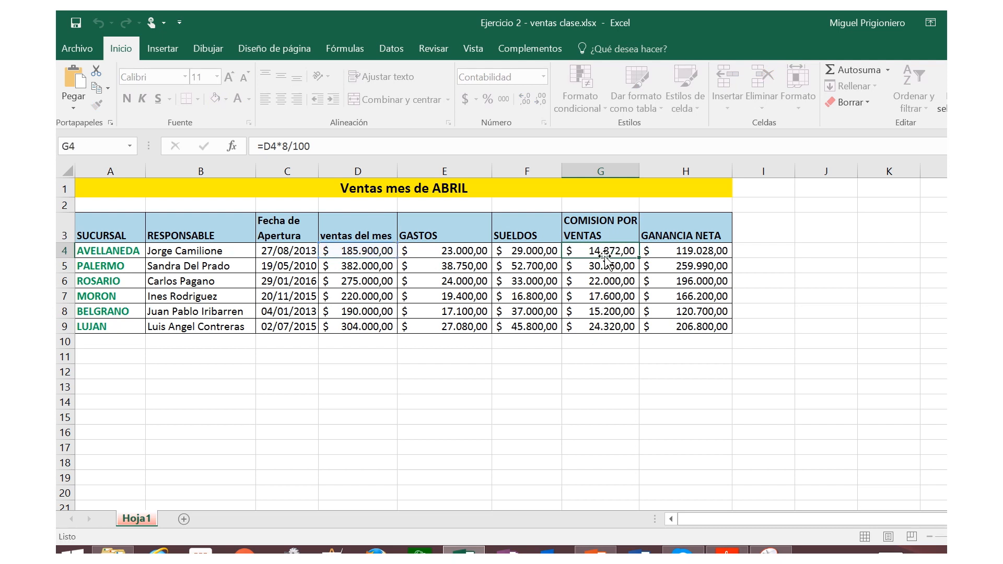
drag(606, 256, 608, 326)
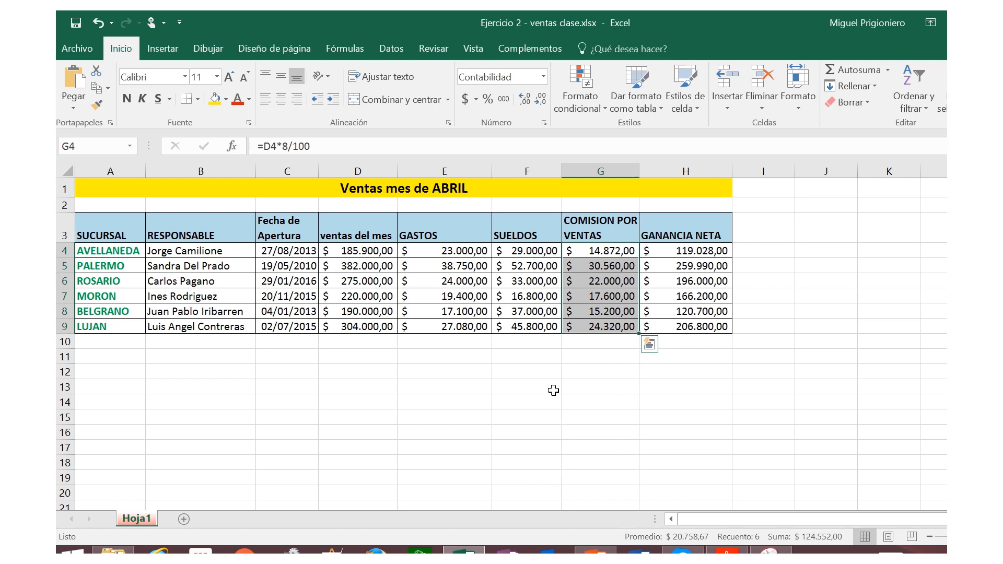
key(Delete)
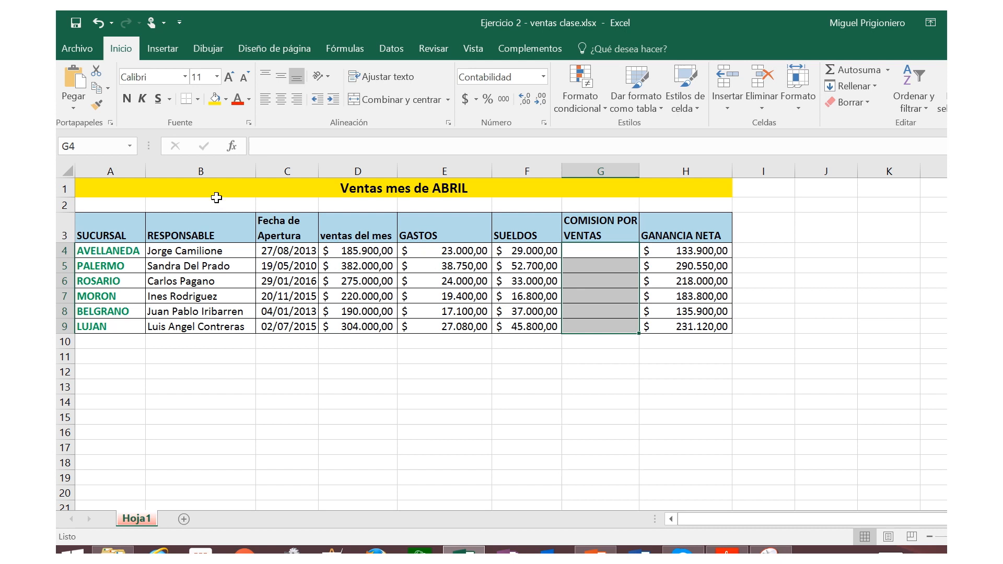
right_click(580, 256)
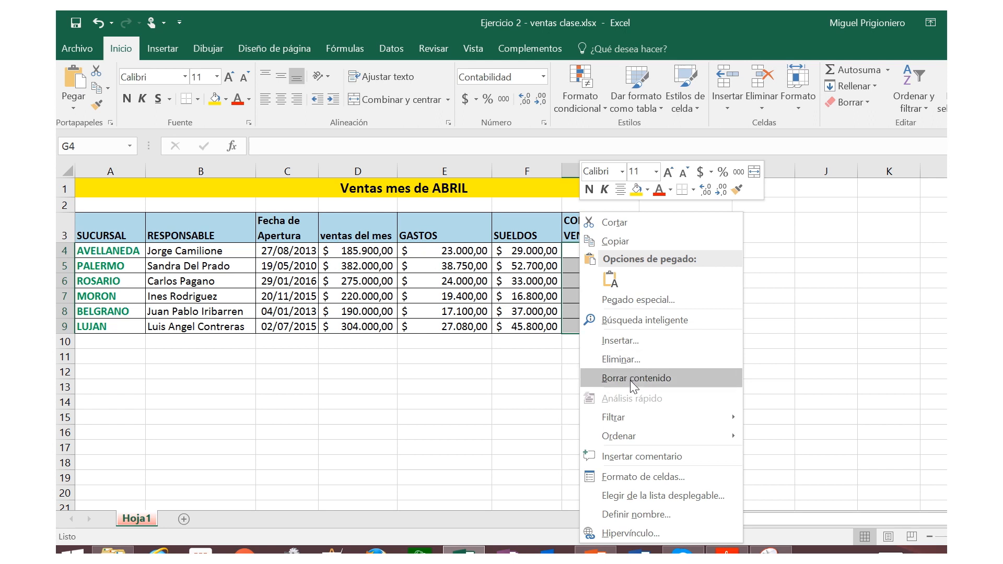
key(Escape)
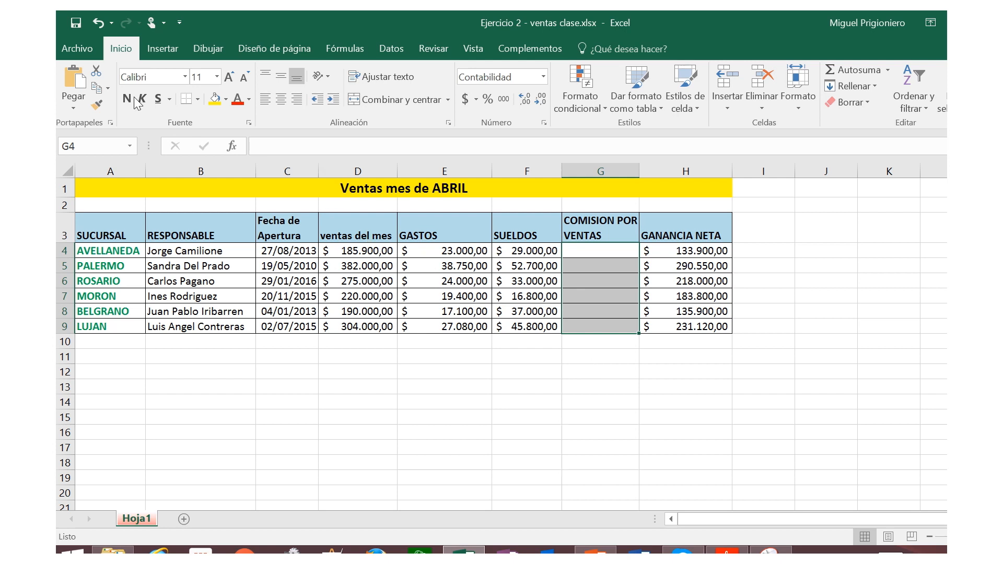
Step: Enter 8% with the Porcentaje format in G2, above the COMISION POR VENTAS header, and save the workbook
mouse_move(531, 10)
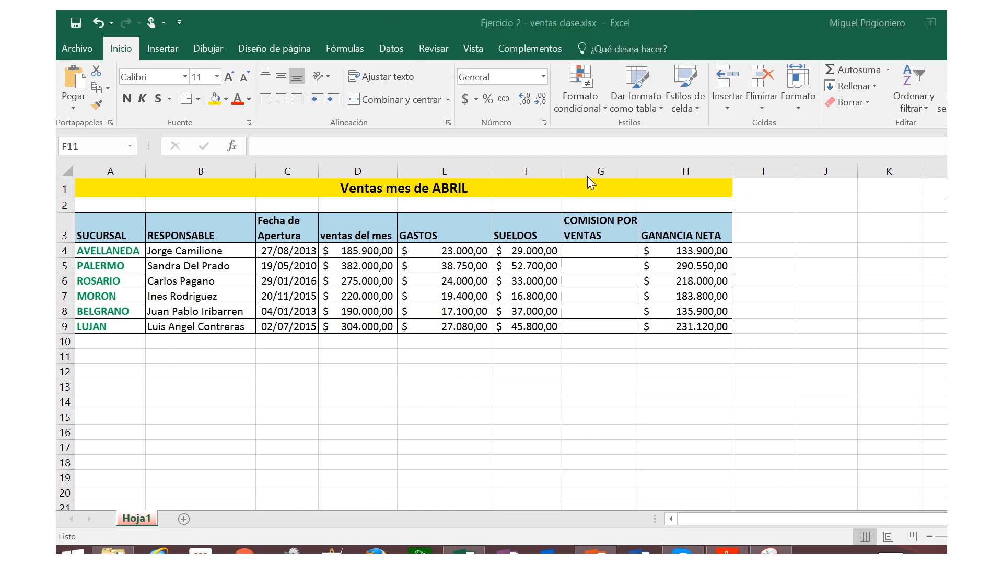
click(610, 207)
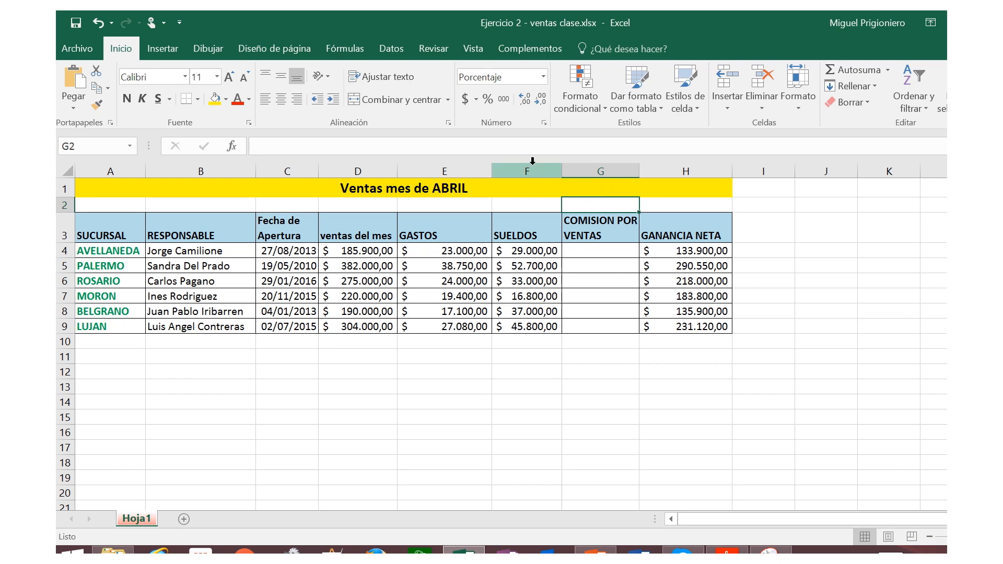
click(543, 77)
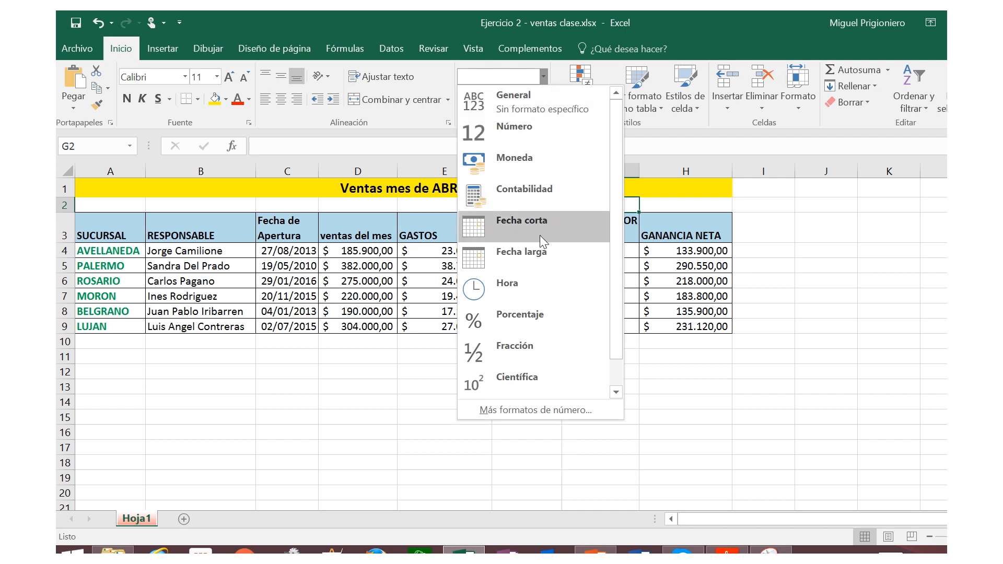
click(522, 315)
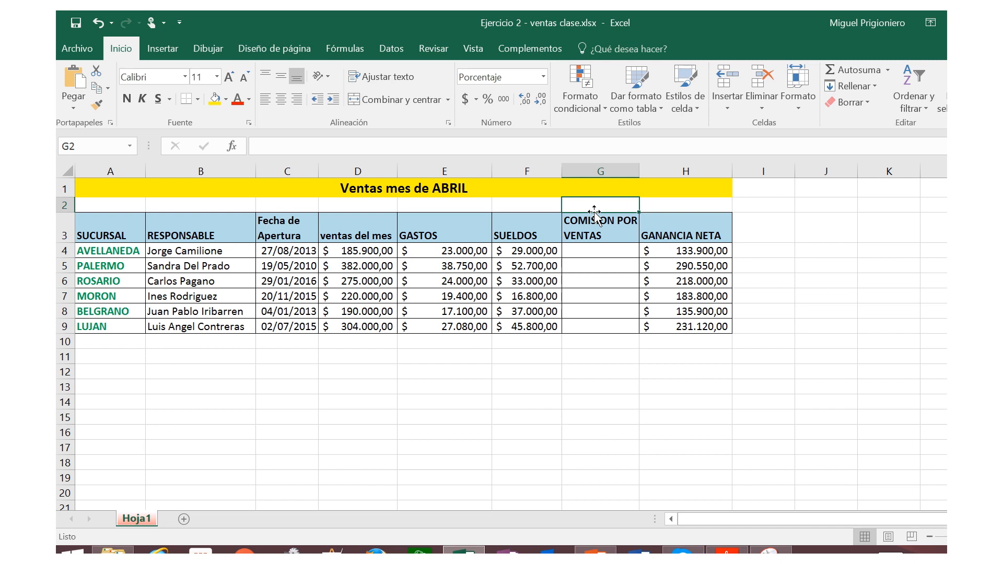
text(8)
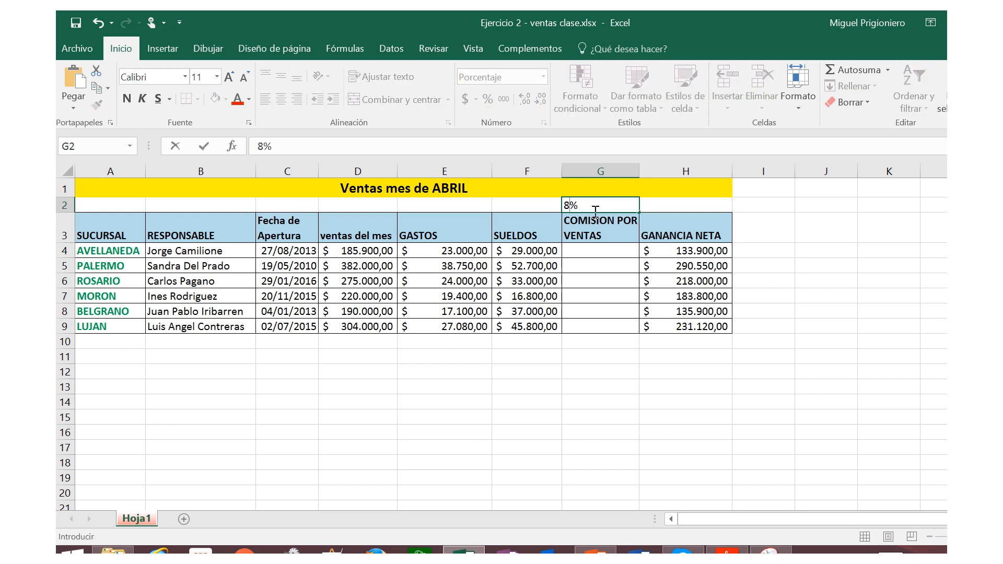
key(Return)
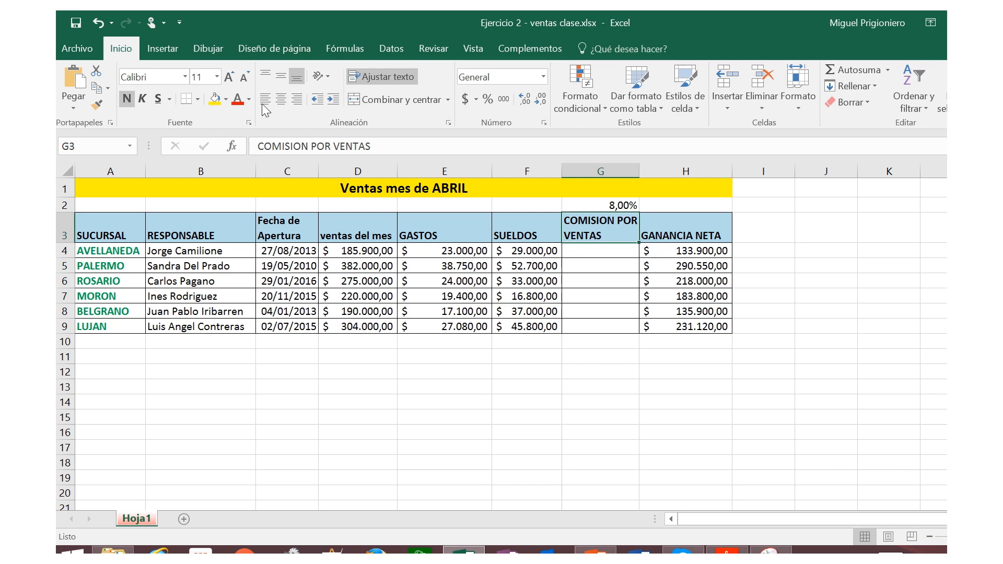
click(74, 22)
mouse_move(513, 14)
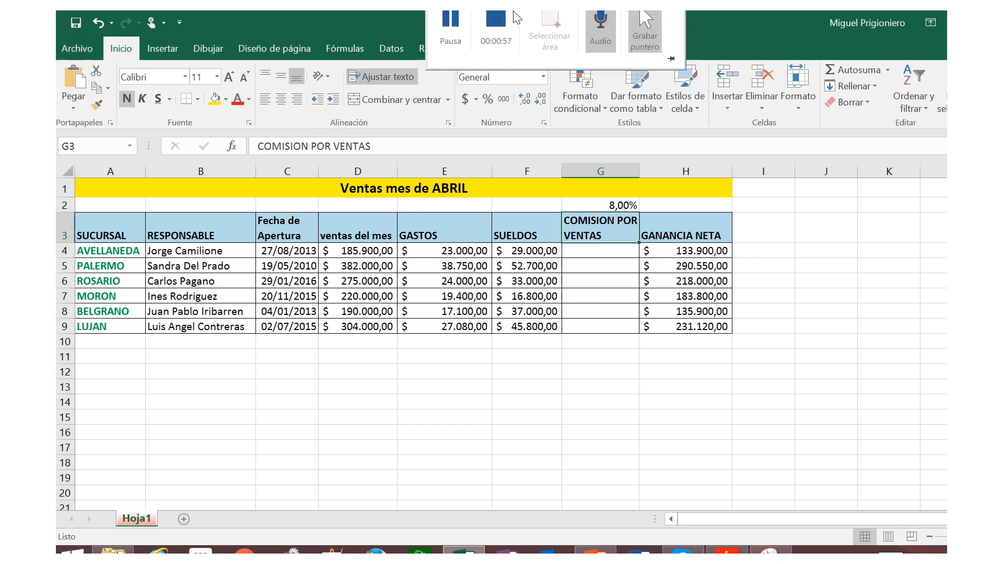
click(446, 44)
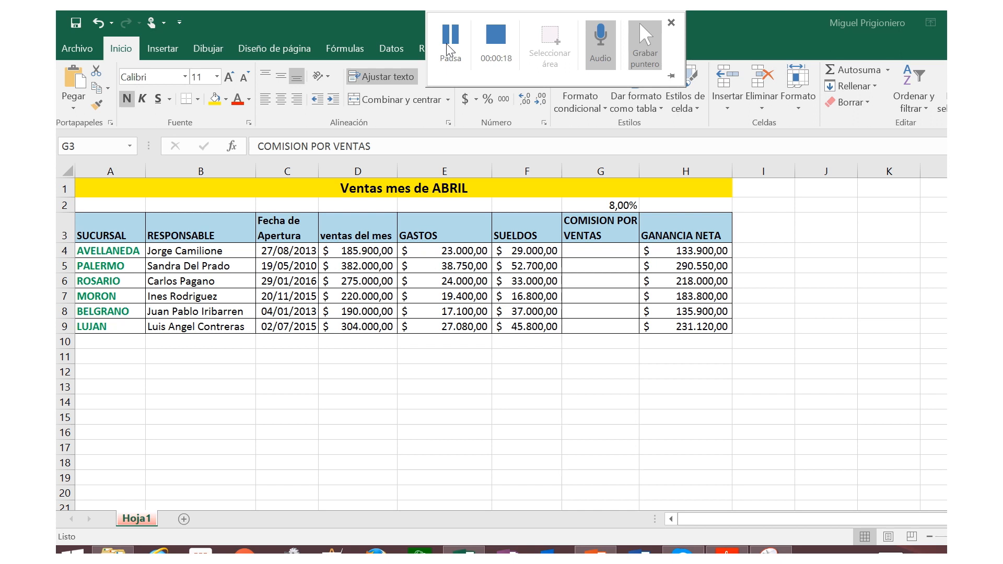
Step: Enter the formula =D4*G2 in G4 to calculate the AVELLANEDA branch's commission
click(583, 251)
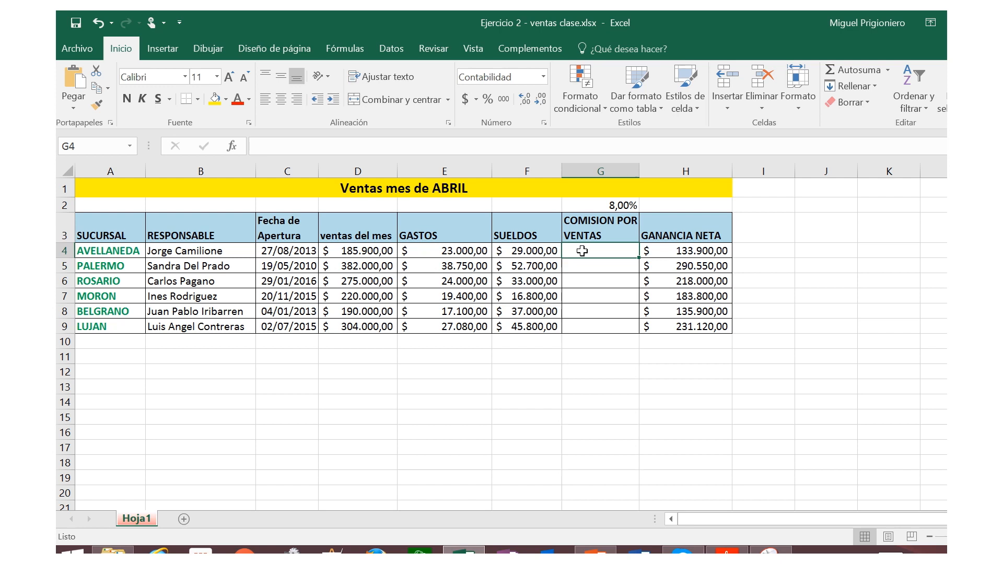
text(=)
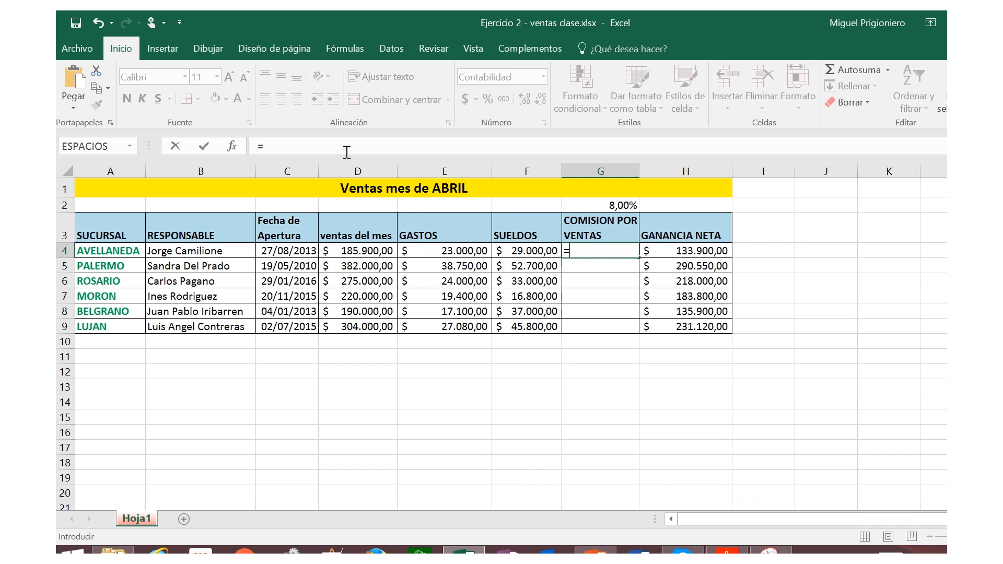
click(360, 251)
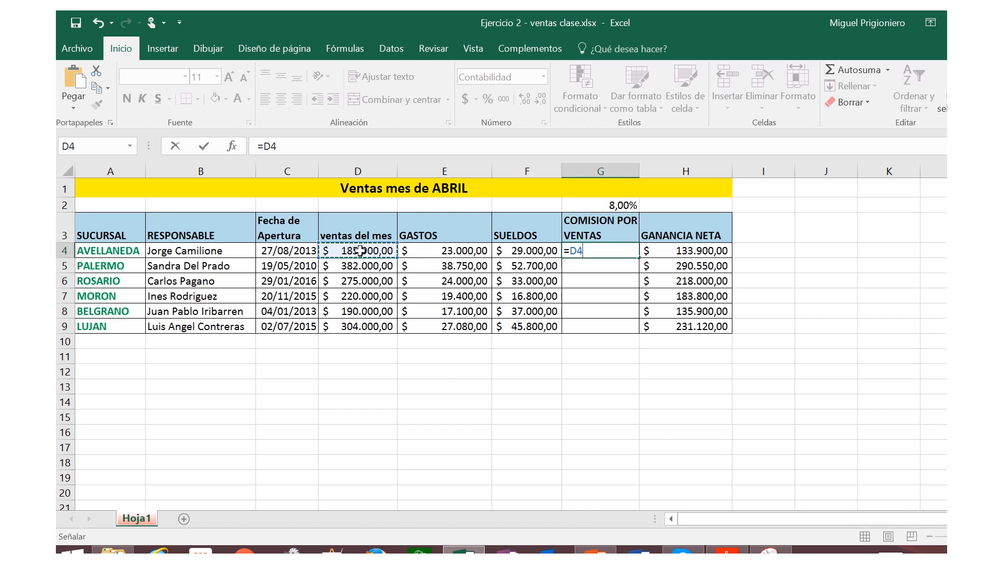
text(*)
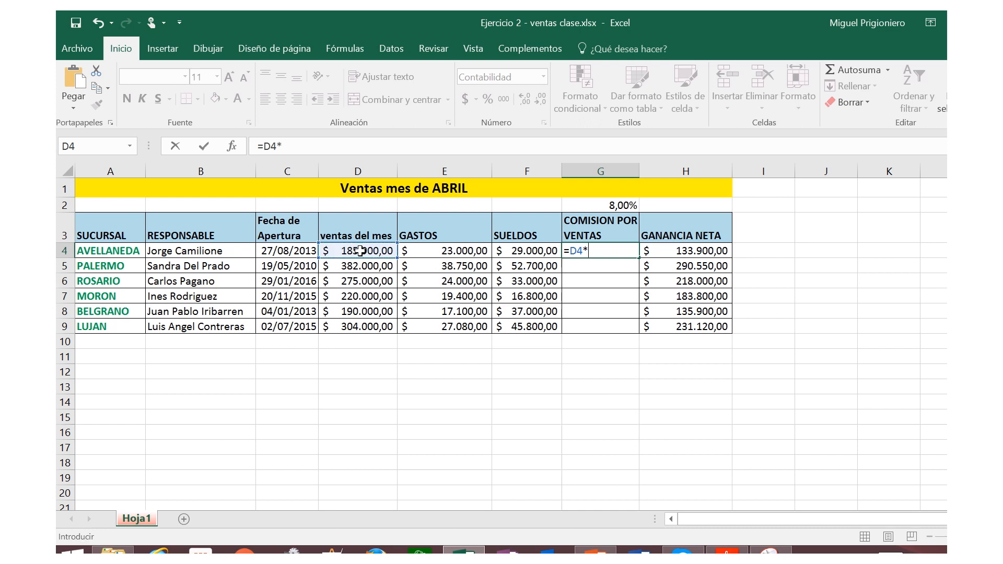
click(599, 204)
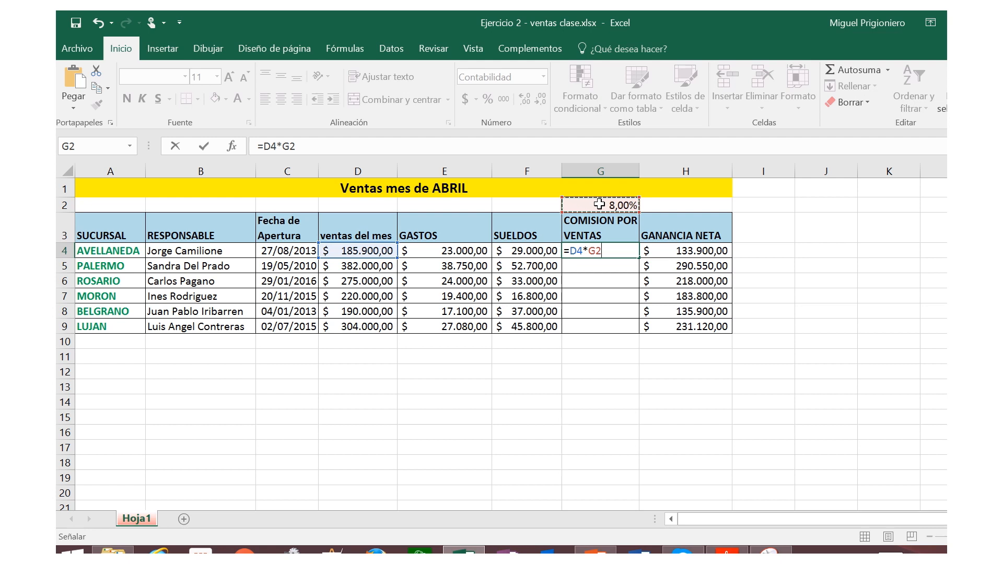
key(Return)
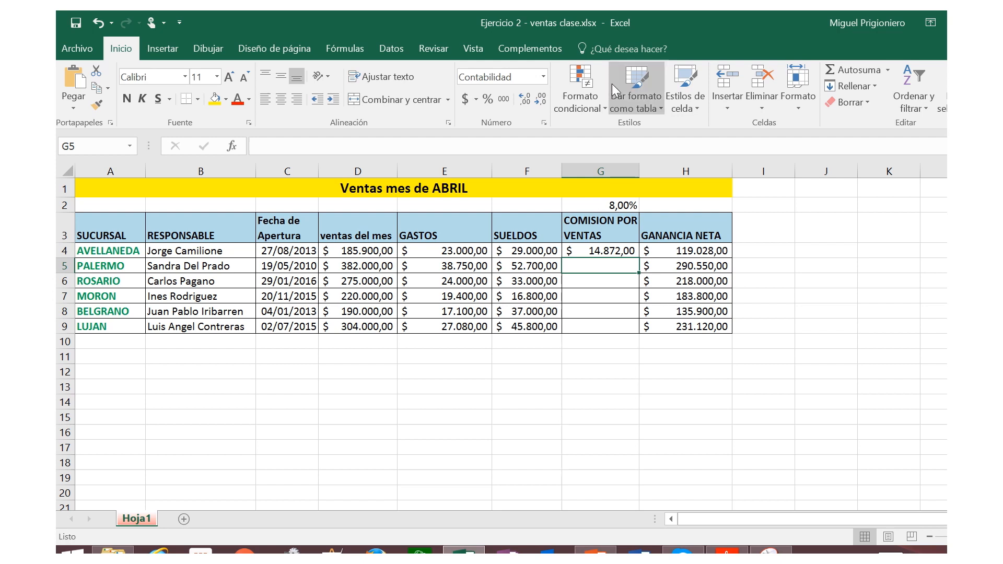
mouse_move(586, 11)
click(503, 44)
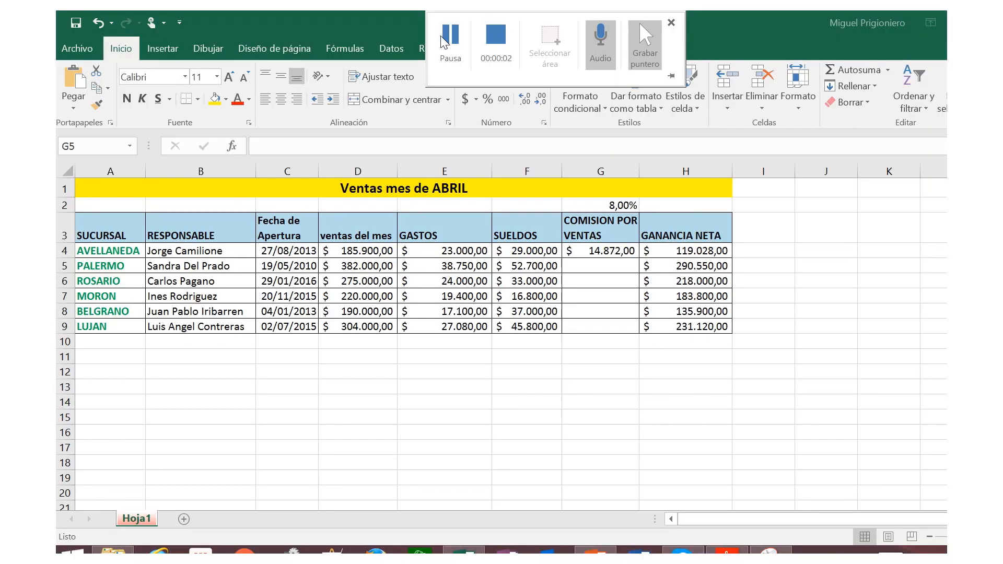
Step: Copy the GANANCIA NETA formula from H4 down to H9
click(680, 251)
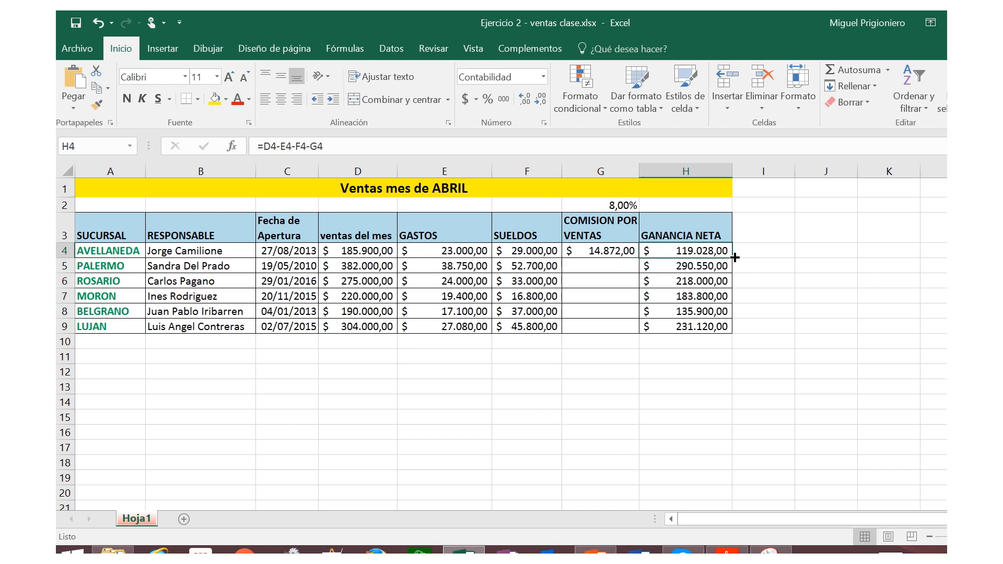
double_click(733, 260)
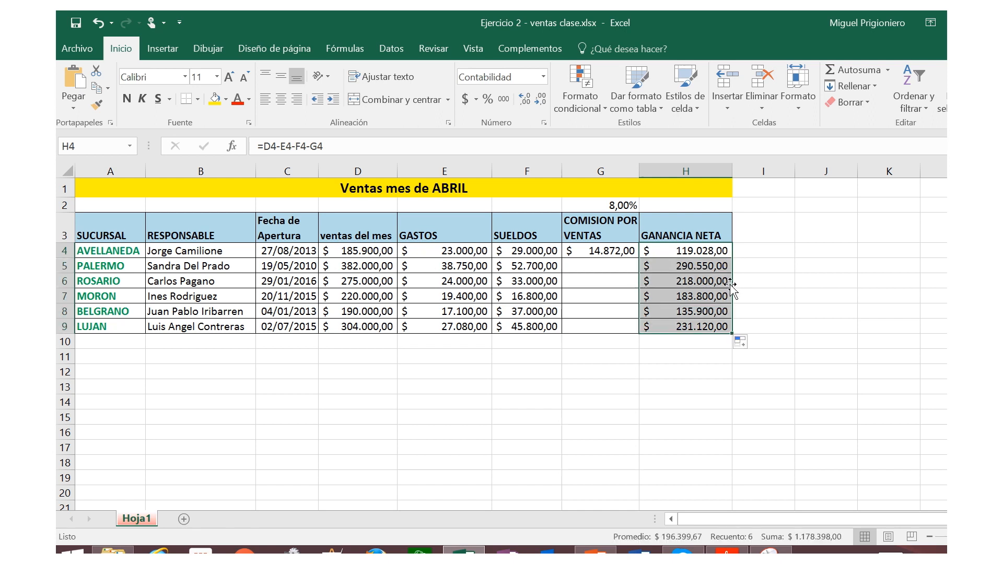
click(751, 281)
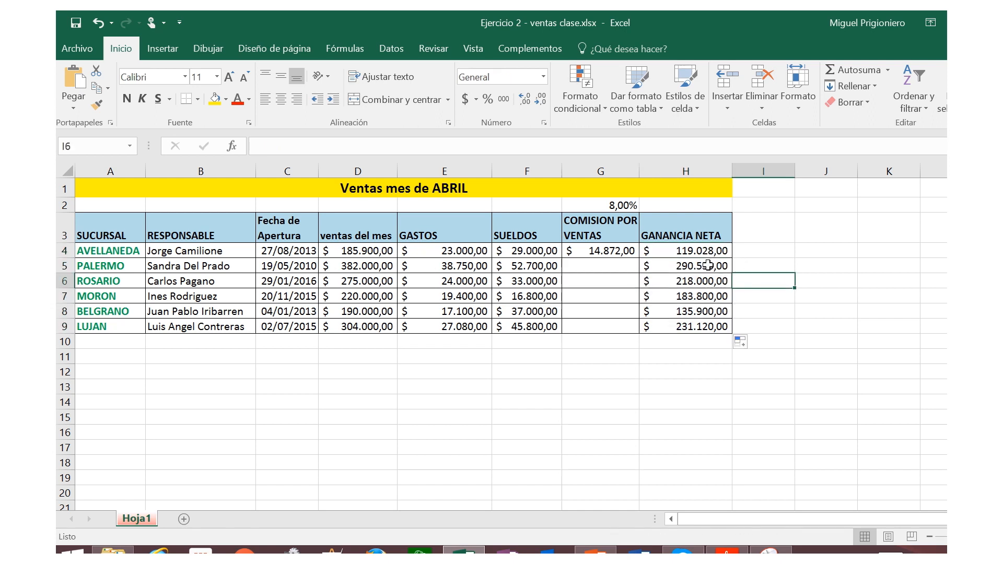
Step: Check row by row how the cell references change in the GANANCIA NETA formulas in H4:H9
click(699, 252)
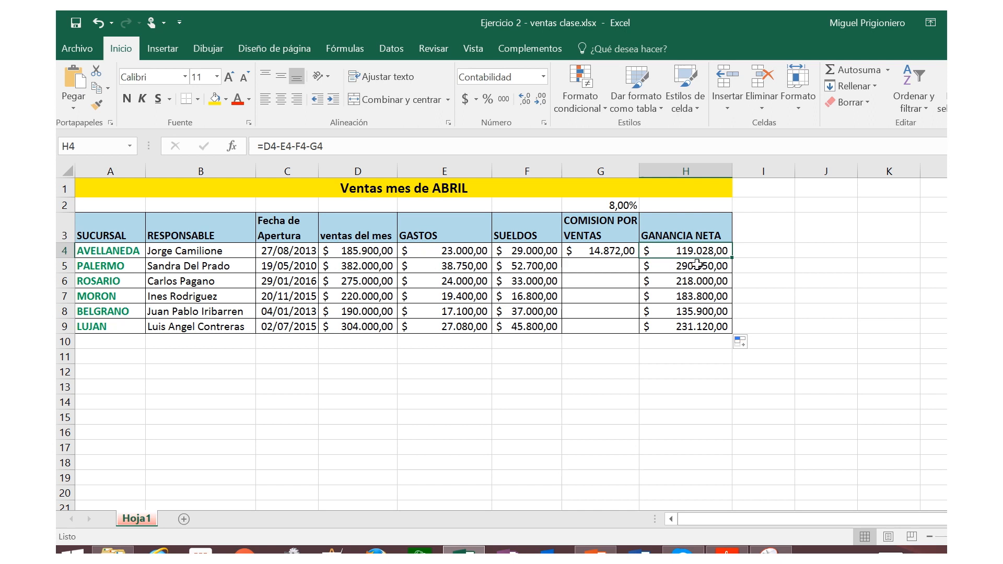
click(698, 265)
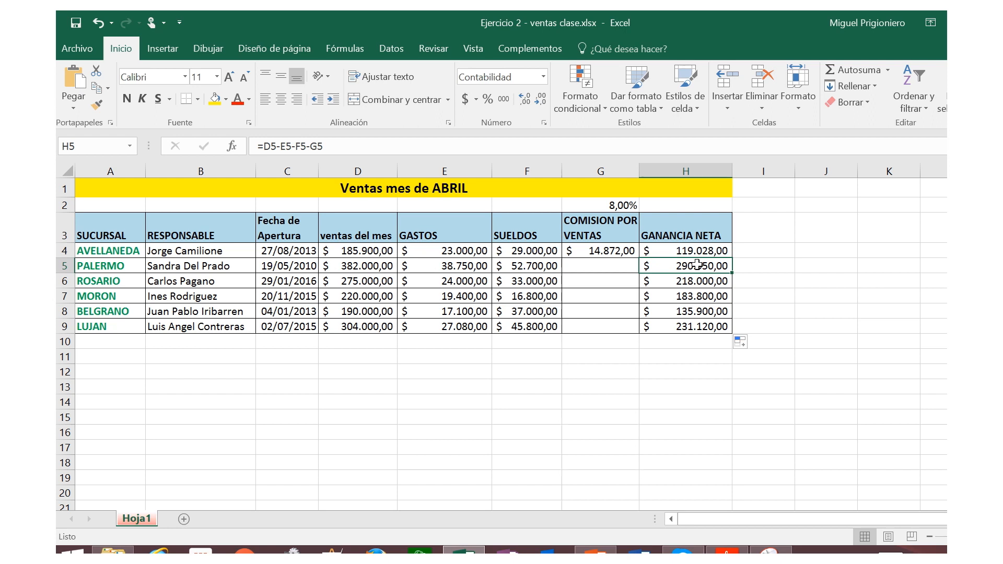
click(692, 280)
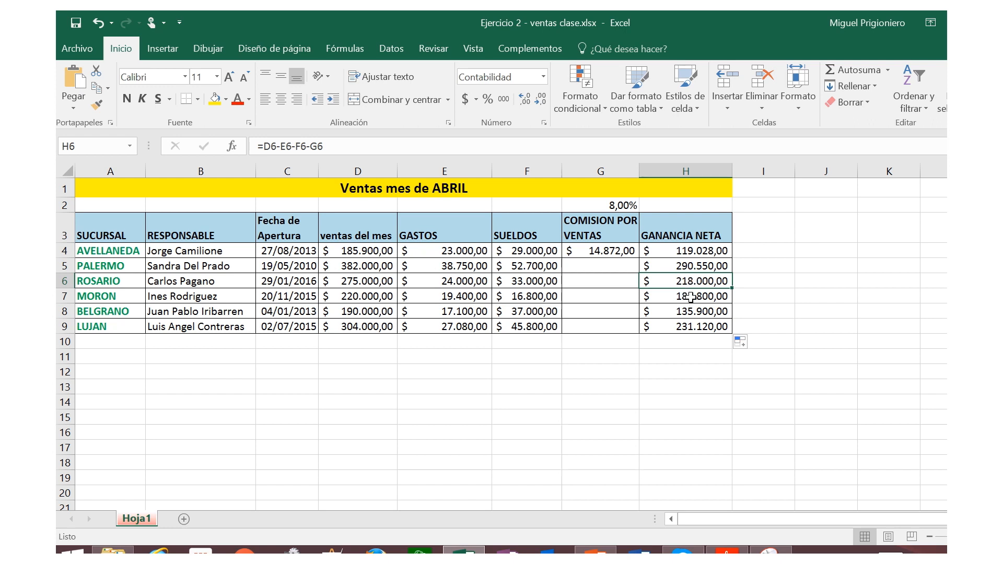
click(688, 295)
click(683, 312)
click(683, 324)
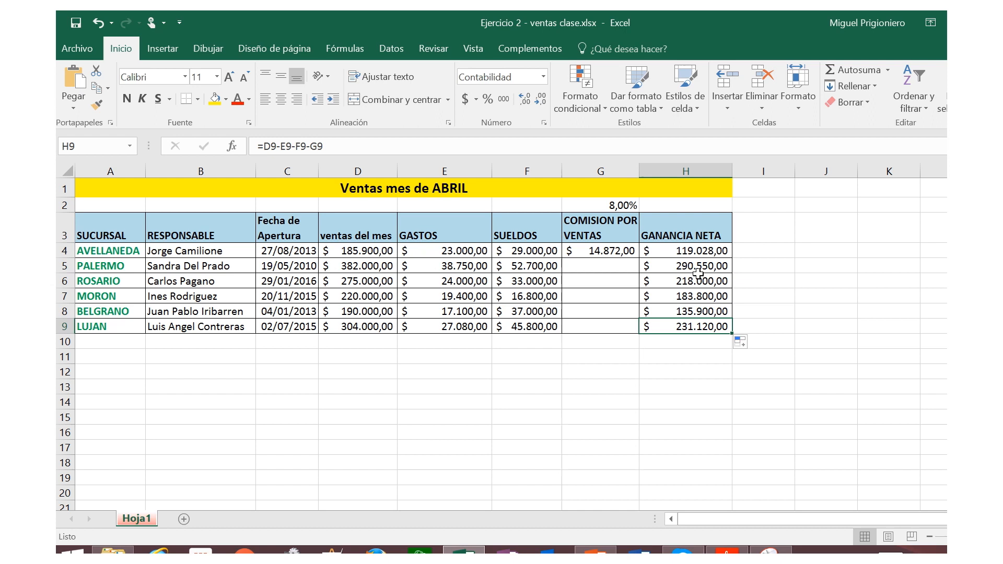
Step: Try to copy the G4 commission formula down to G9 and inspect the copied references, with column G widened
click(599, 251)
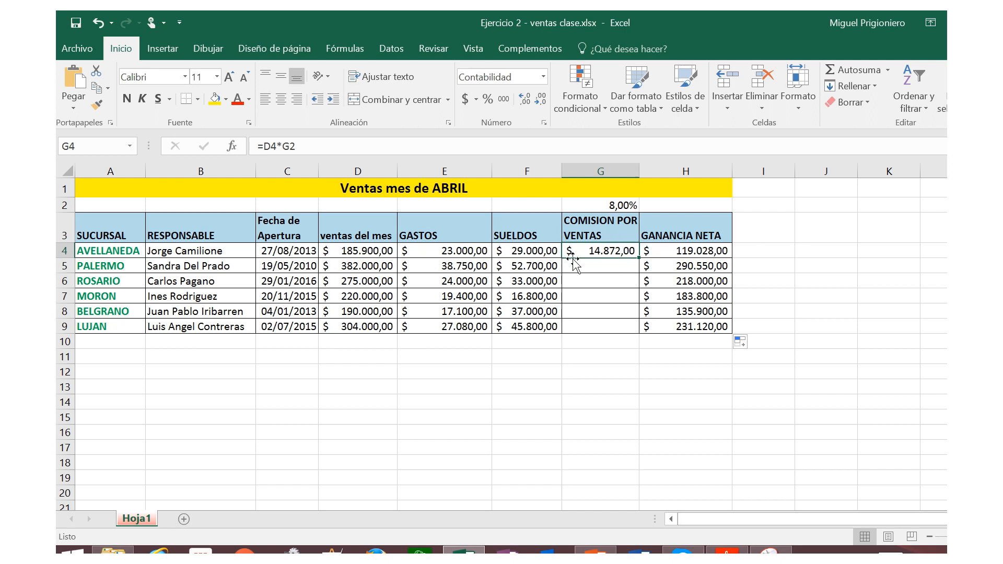
double_click(638, 259)
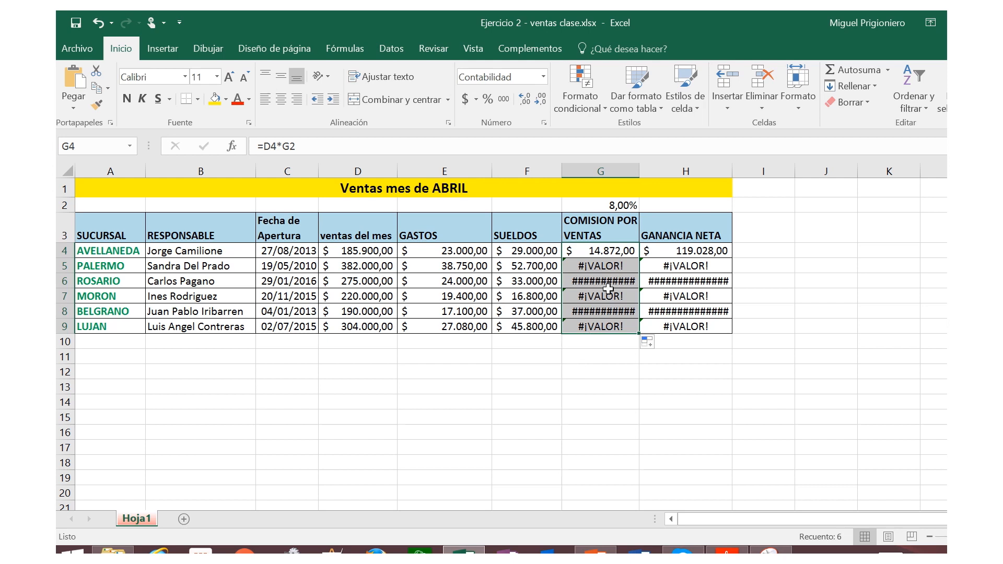
click(602, 252)
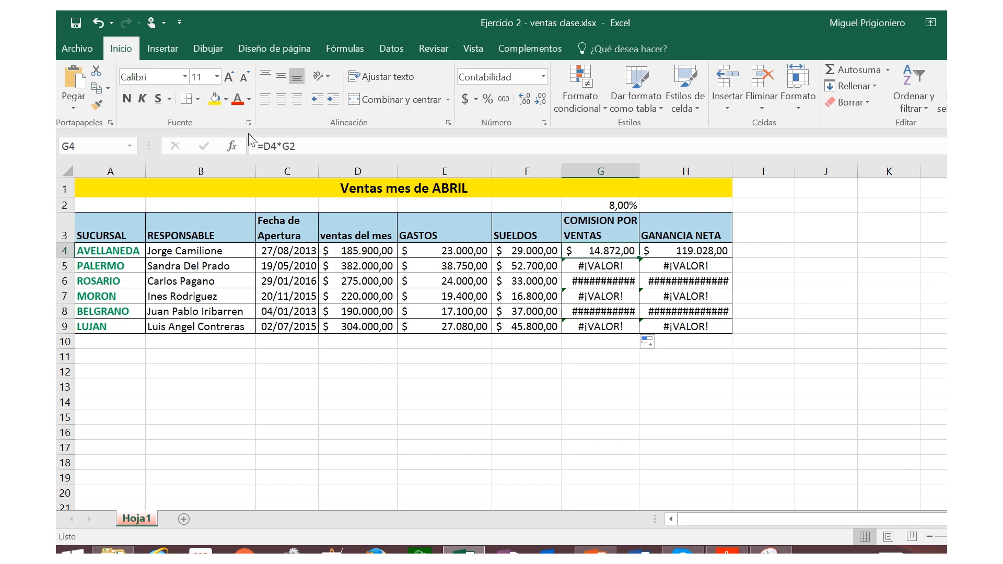
click(604, 265)
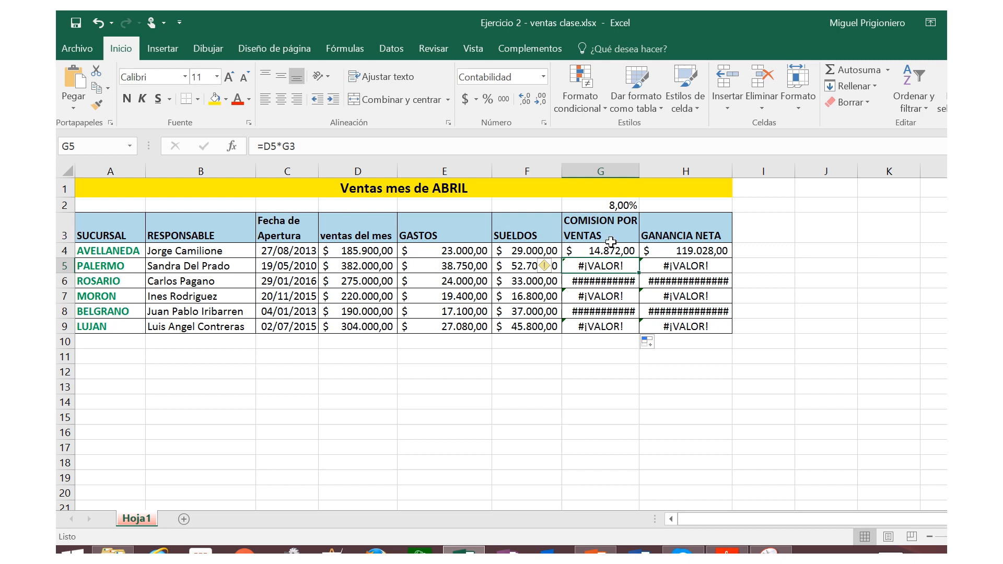
click(600, 281)
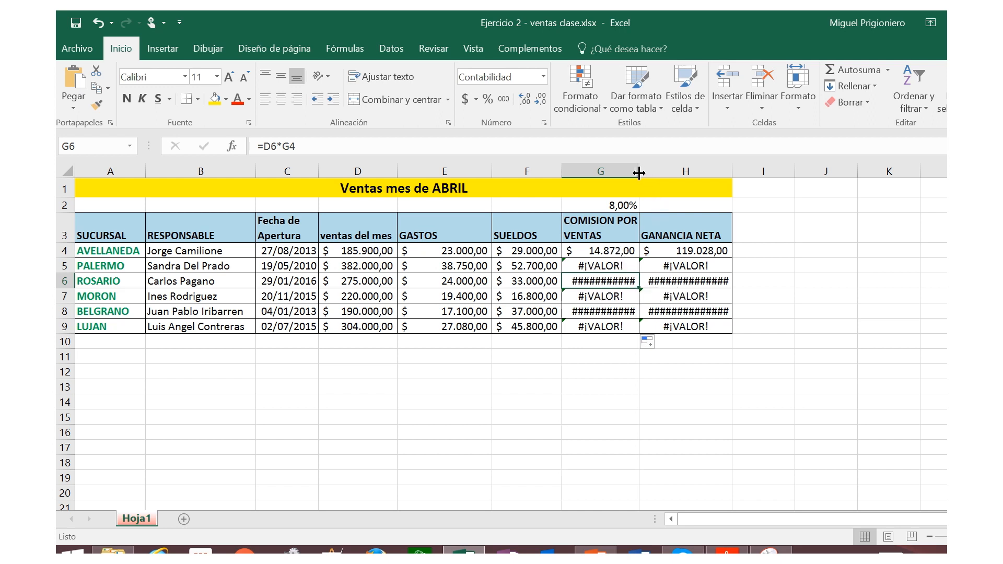
drag(639, 171, 673, 176)
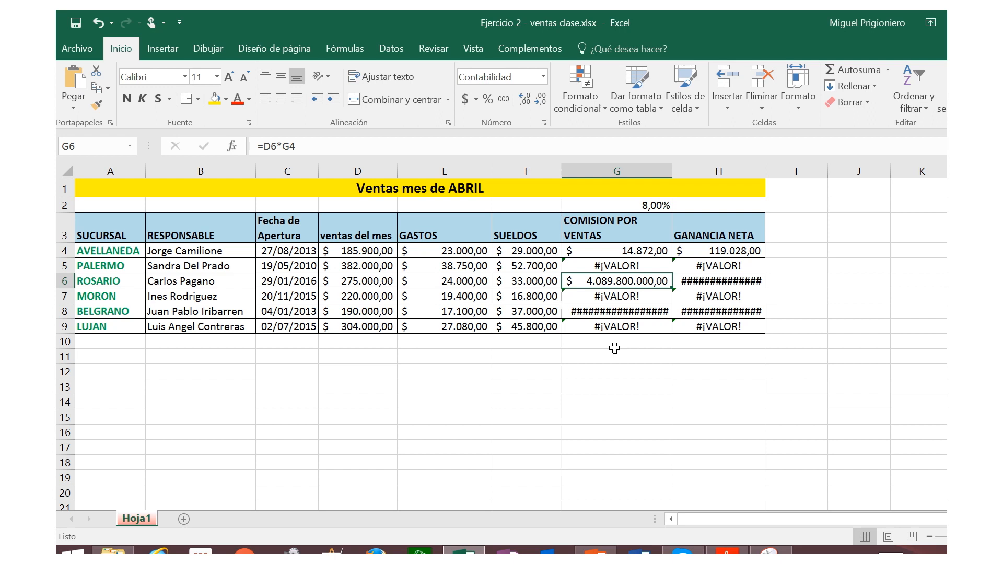
Step: Make the reference to the commission rate absolute in G4, so the formula reads =D4*$G$2
click(630, 251)
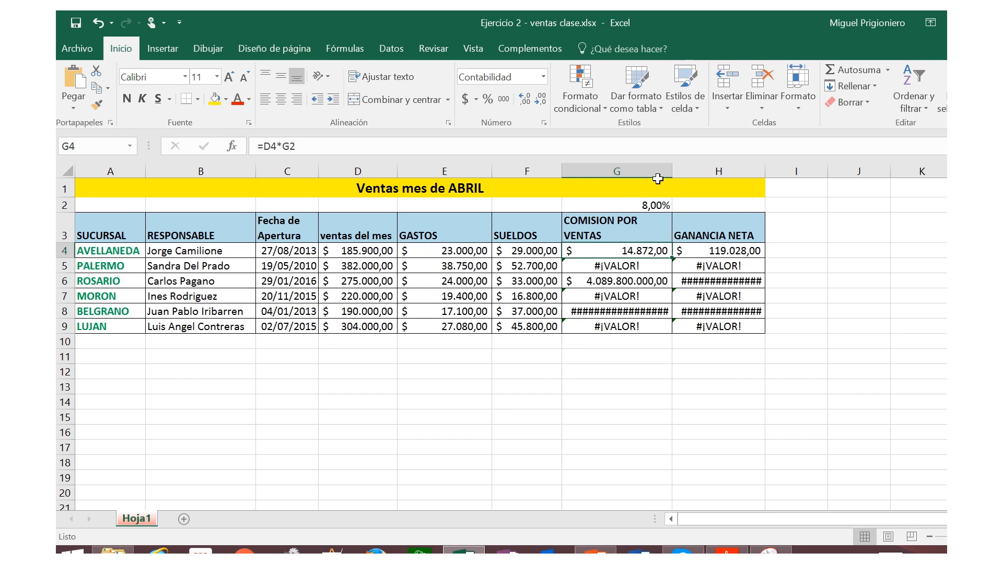
click(291, 147)
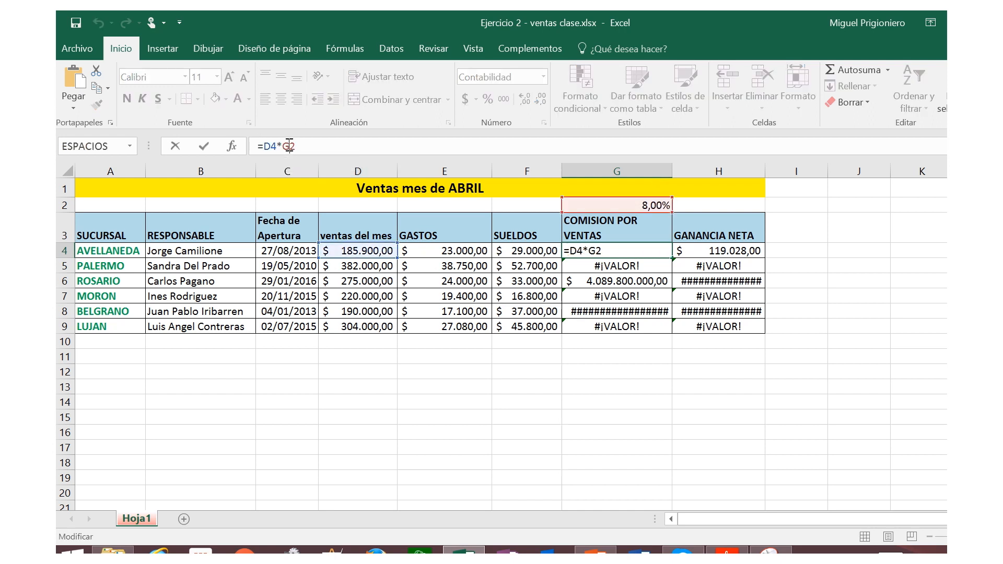
key(Left)
key(Left)
text($)
key(Right)
text($)
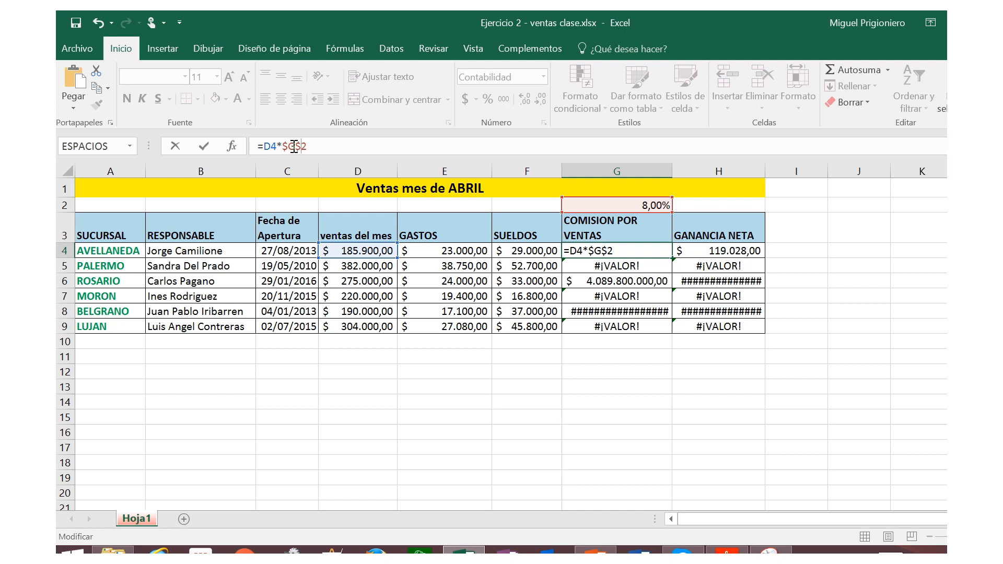
key(Return)
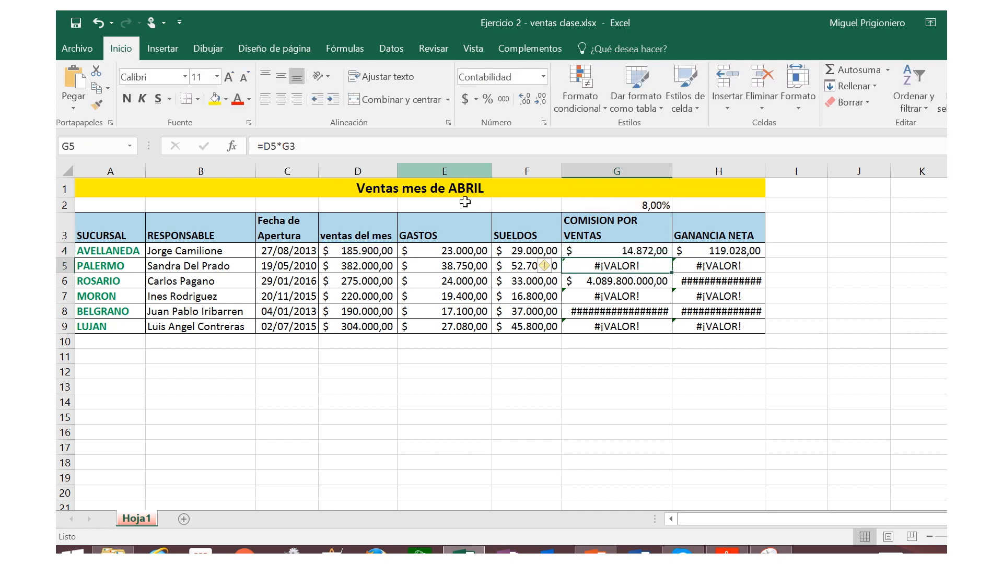
Step: Copy the commission formula with the absolute reference from G4 down to G9 and narrow column G
click(595, 251)
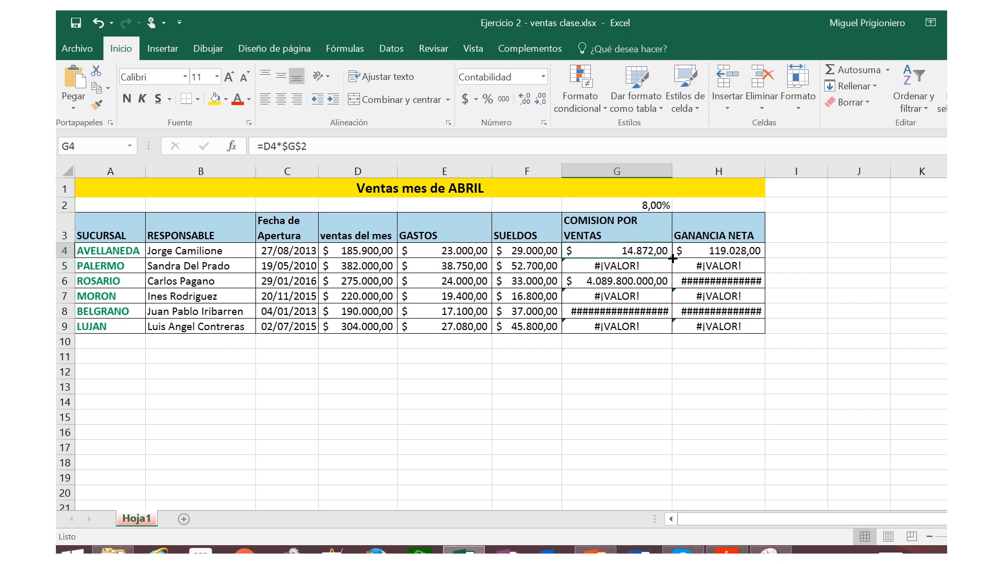
double_click(673, 258)
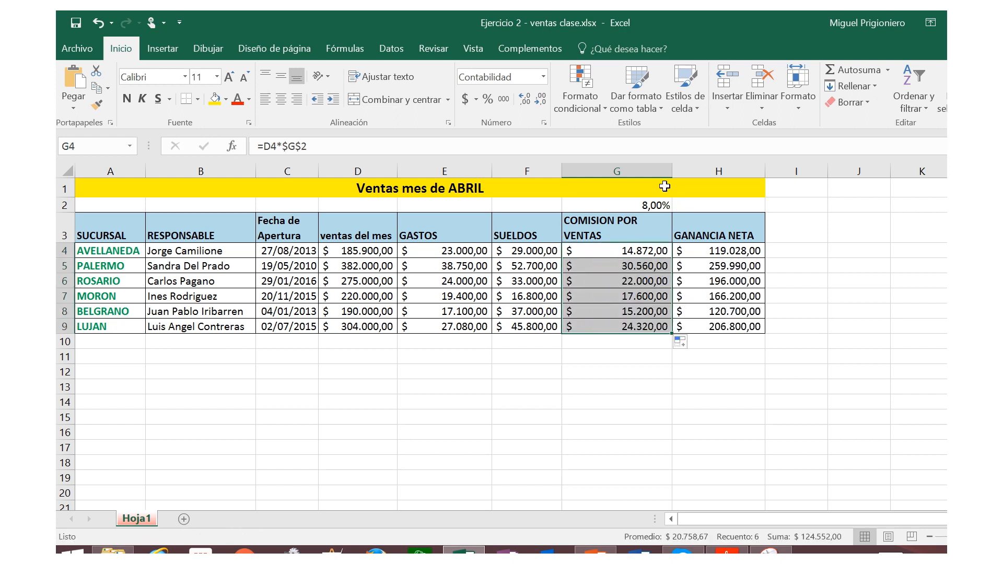
drag(672, 172, 654, 171)
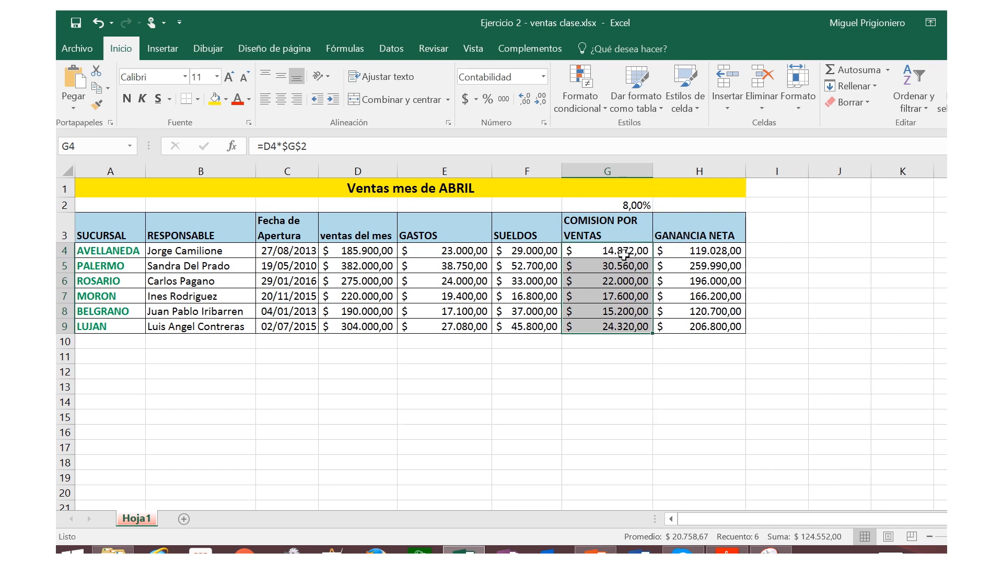
Step: Check in the COMISION POR VENTAS formulas of G4:G7 and G9 that each row refers to its own sales and $G$2
click(621, 252)
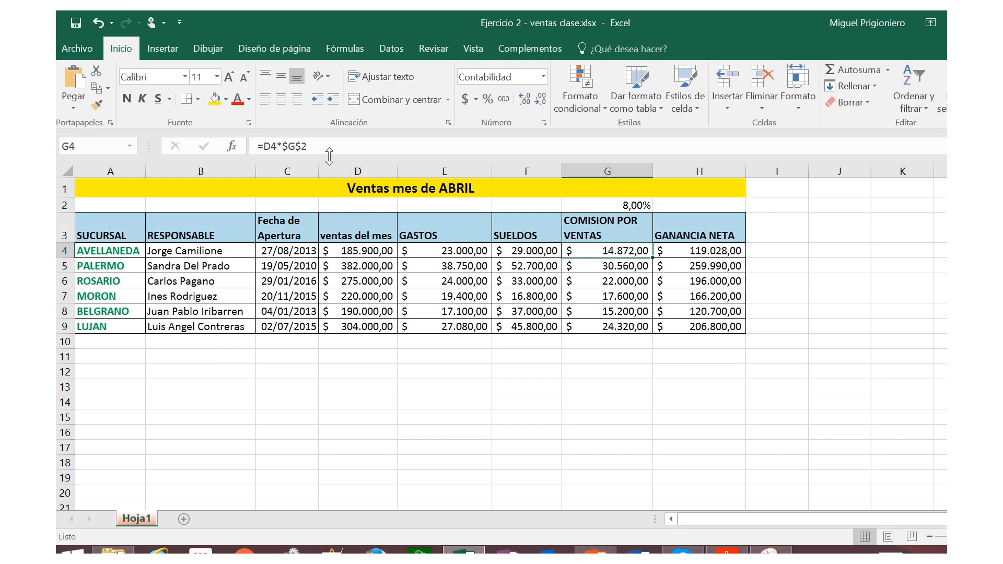
click(616, 268)
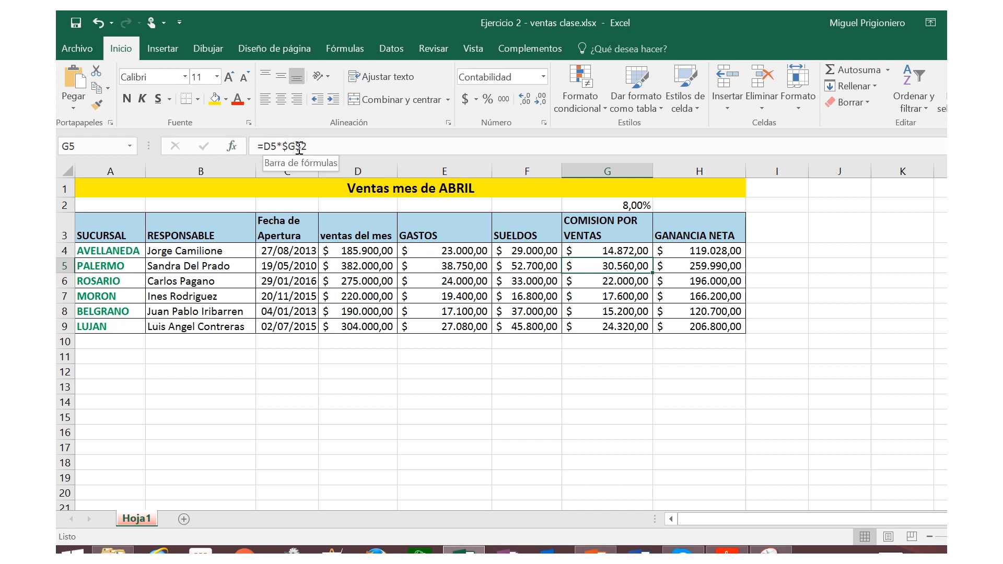
click(602, 281)
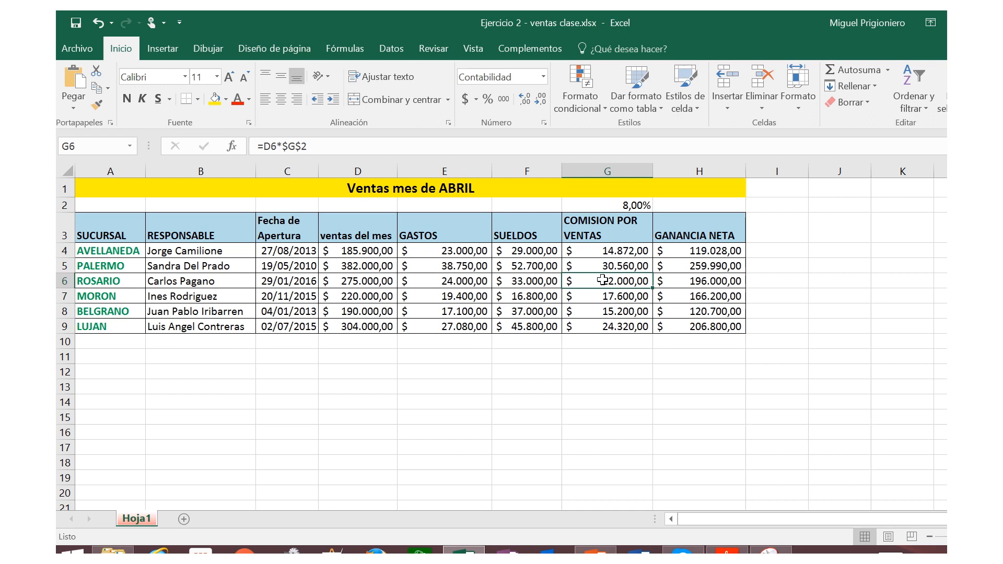
click(601, 296)
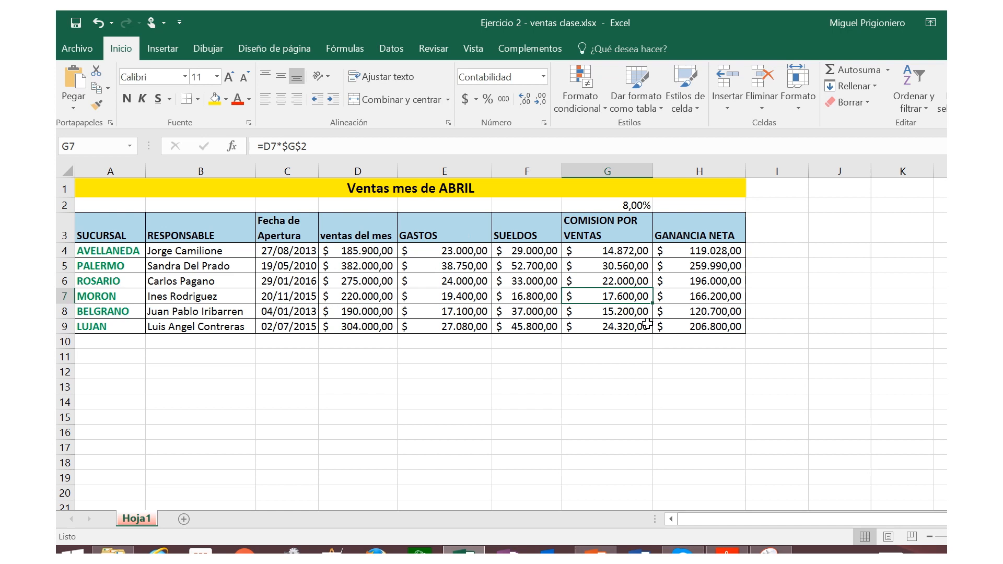
double_click(629, 327)
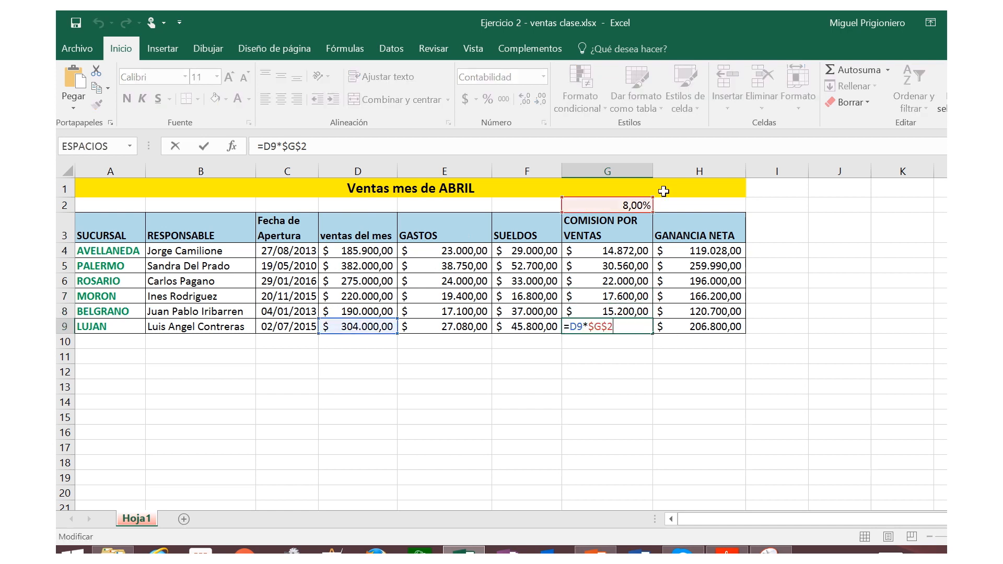
click(627, 277)
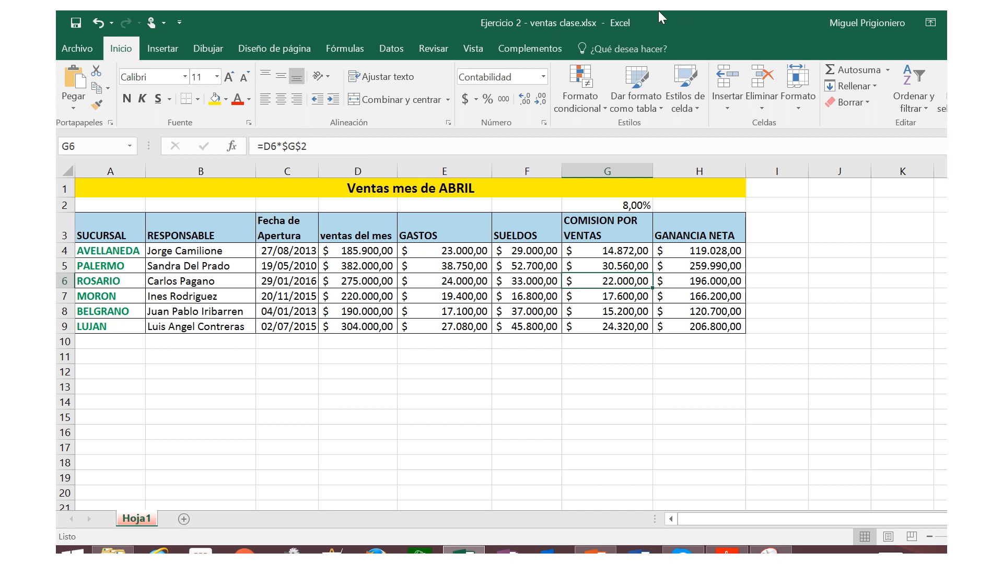
Step: Switch to the workbook "resumen ejercicio del ppt.xlsx"
mouse_move(657, 13)
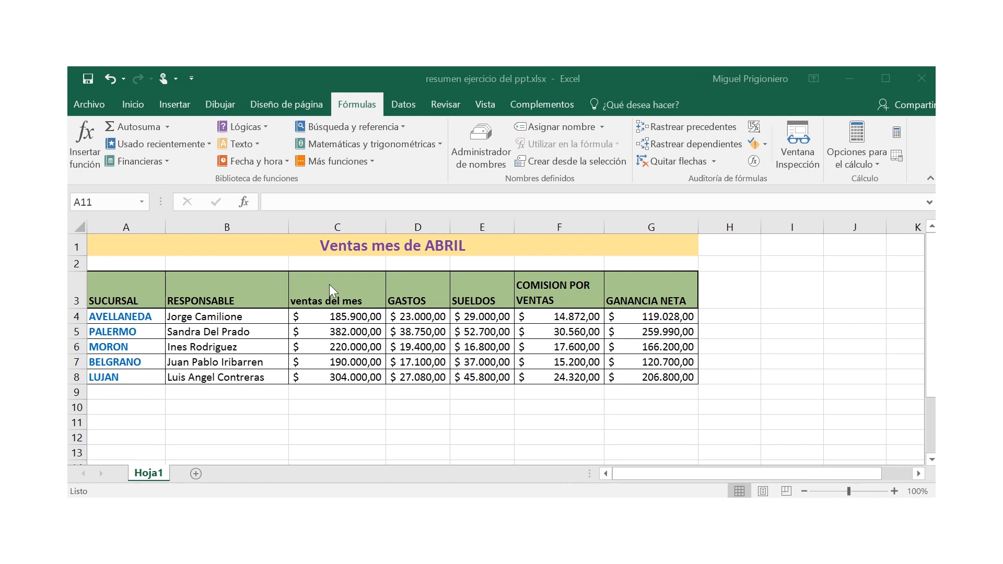
click(420, 229)
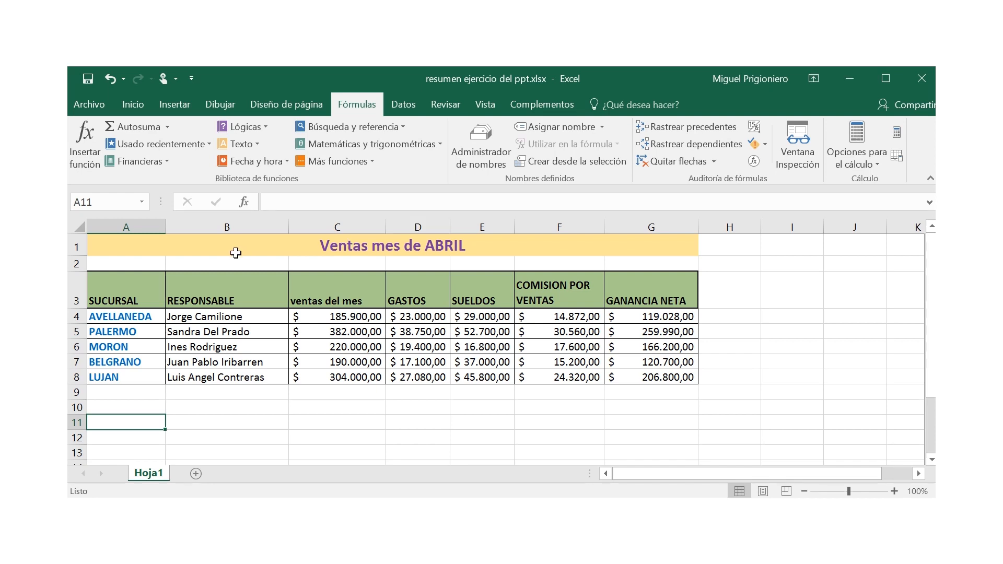
Step: Insert an empty column between the RESPONSABLE and ventas del mes columns
click(335, 225)
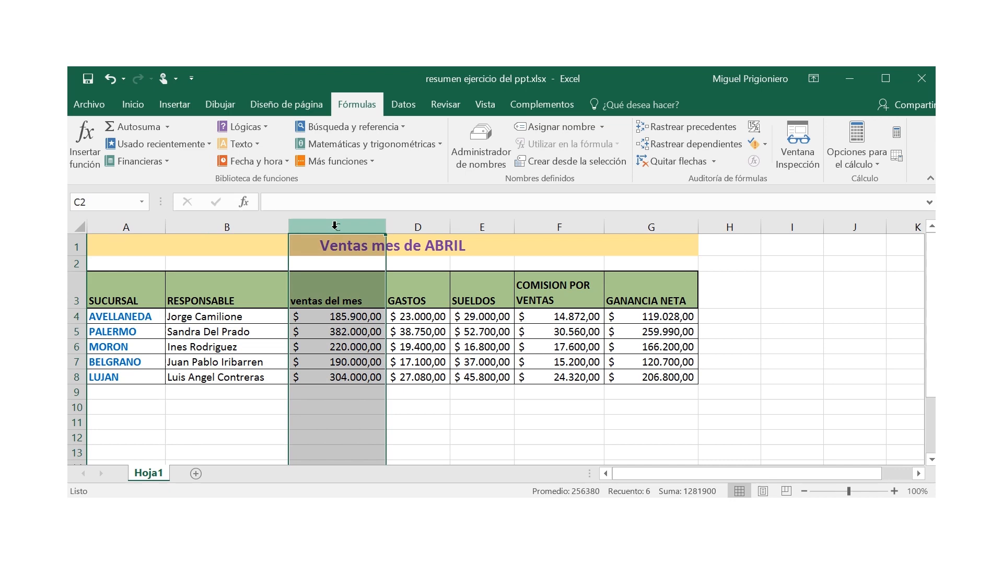
right_click(336, 228)
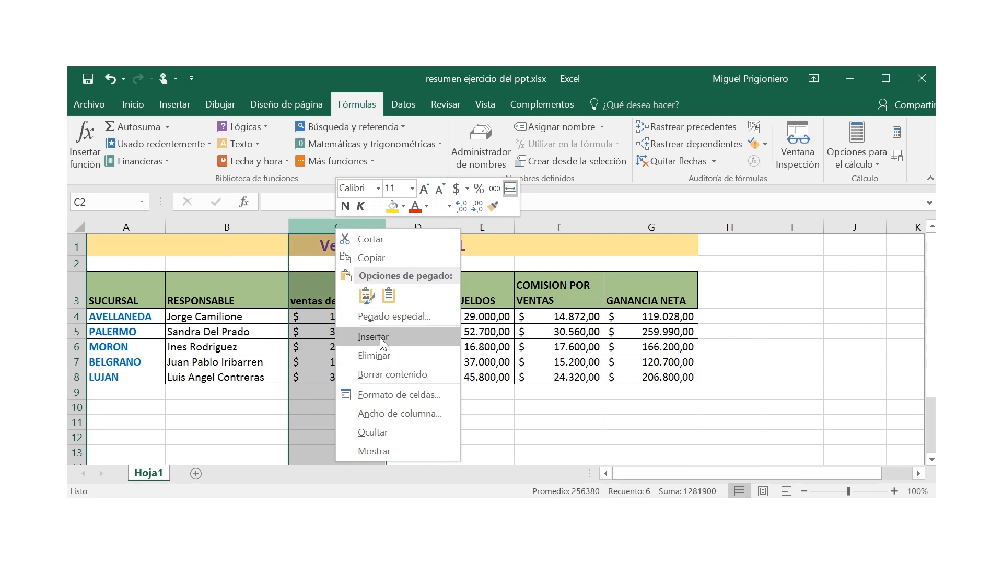
key(Escape)
double_click(339, 297)
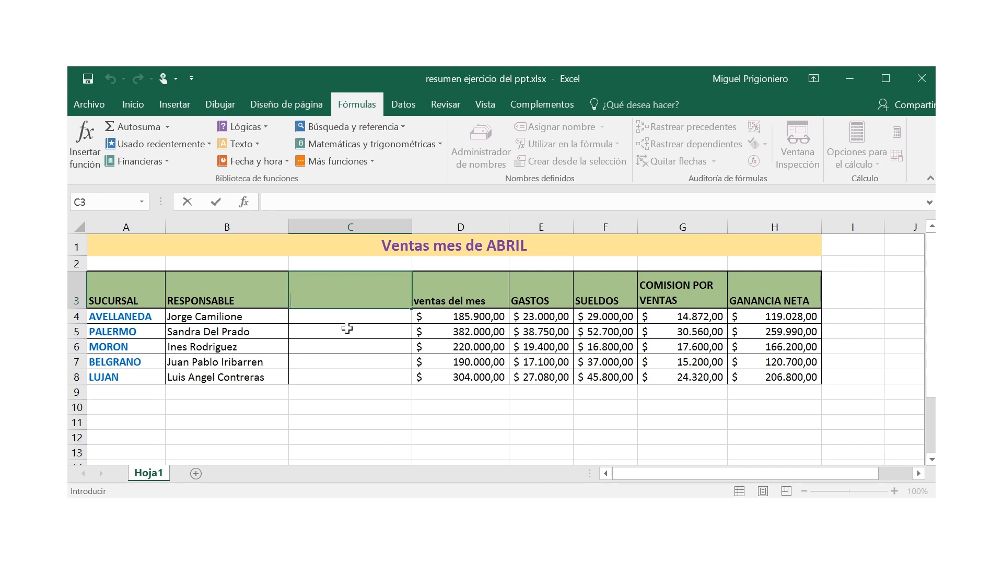
Step: Insert an empty row above the MORON row for another branch
click(77, 347)
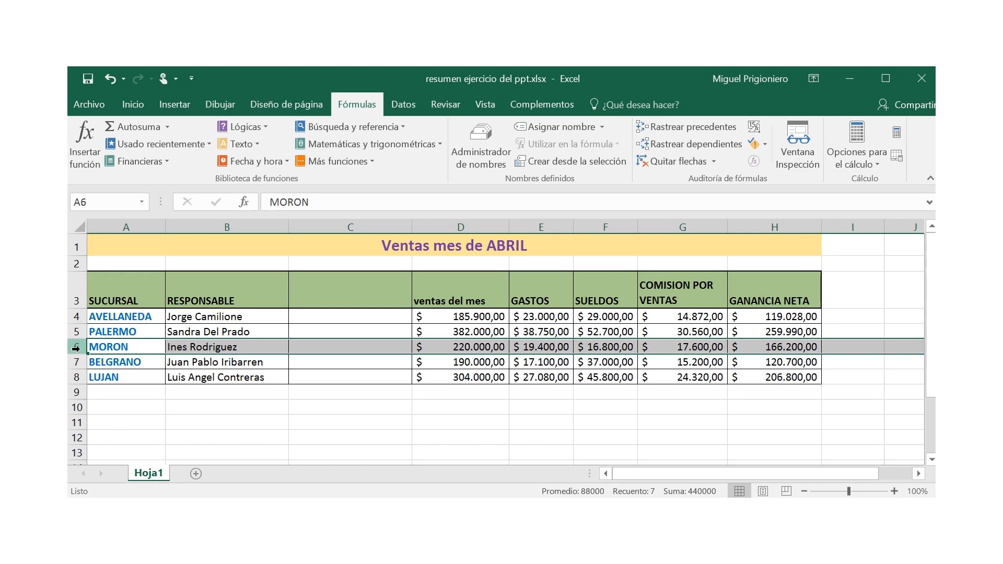
right_click(77, 348)
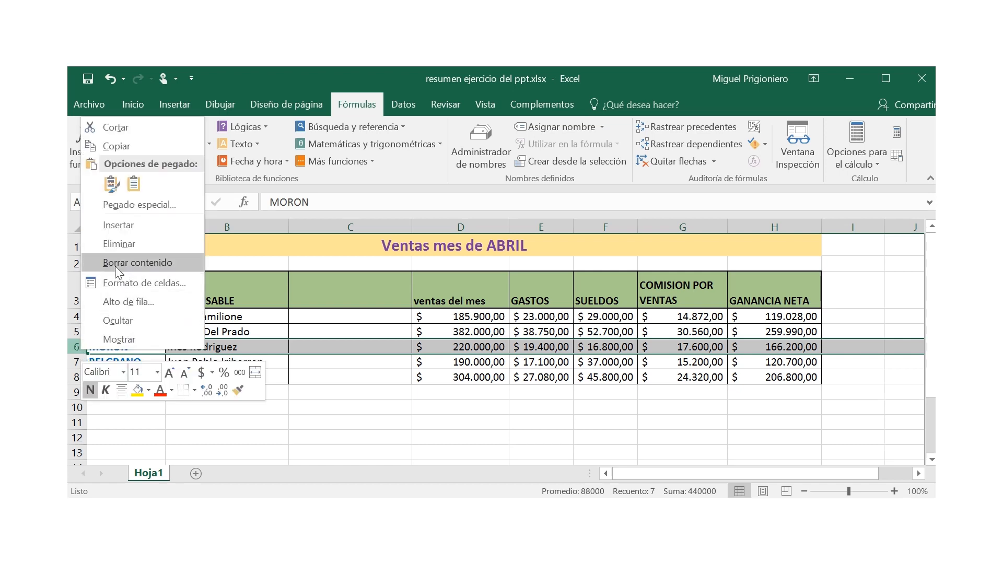
click(128, 225)
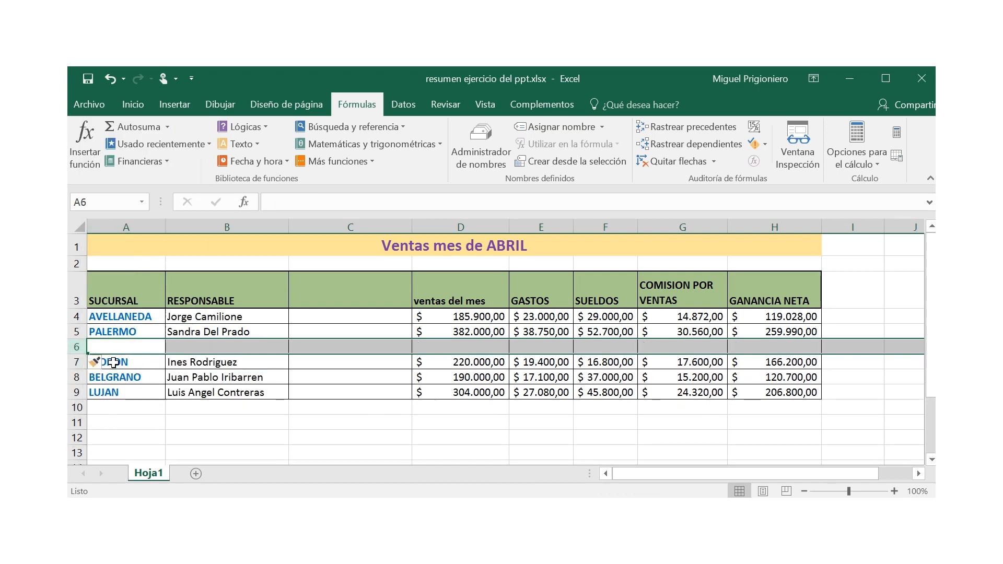
double_click(112, 344)
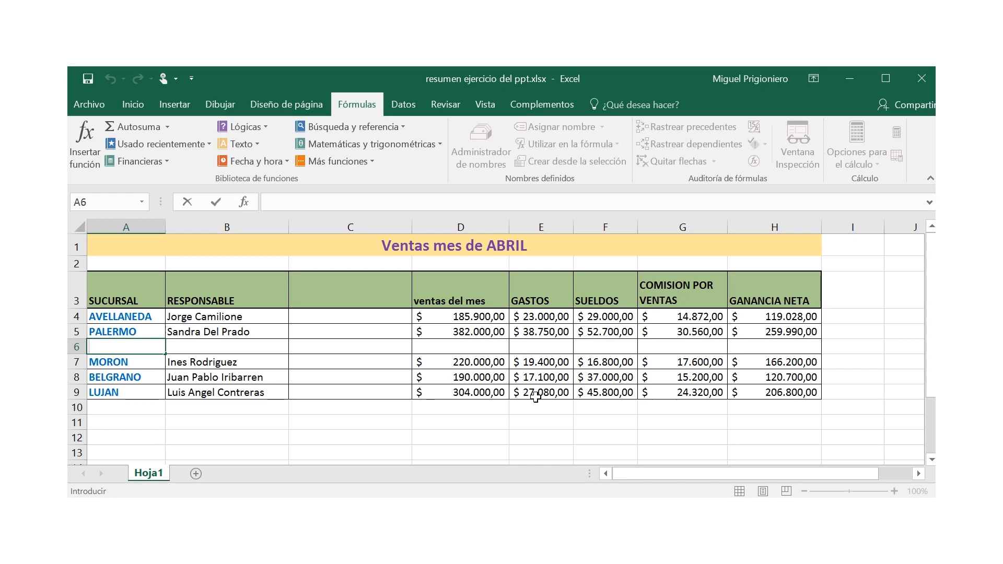
Step: Check the existing commission formula for AVELLANEDA in G4
click(703, 265)
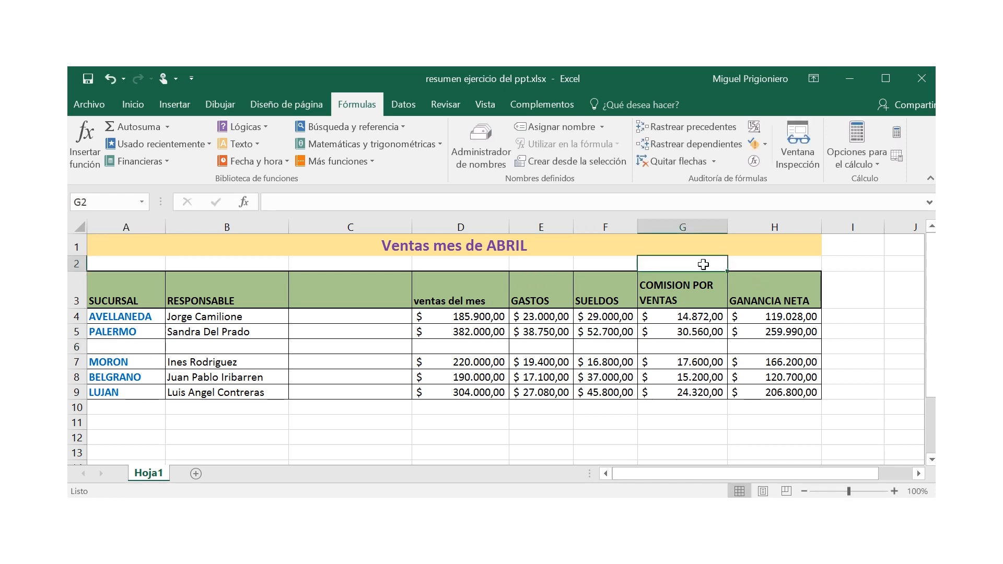
click(691, 317)
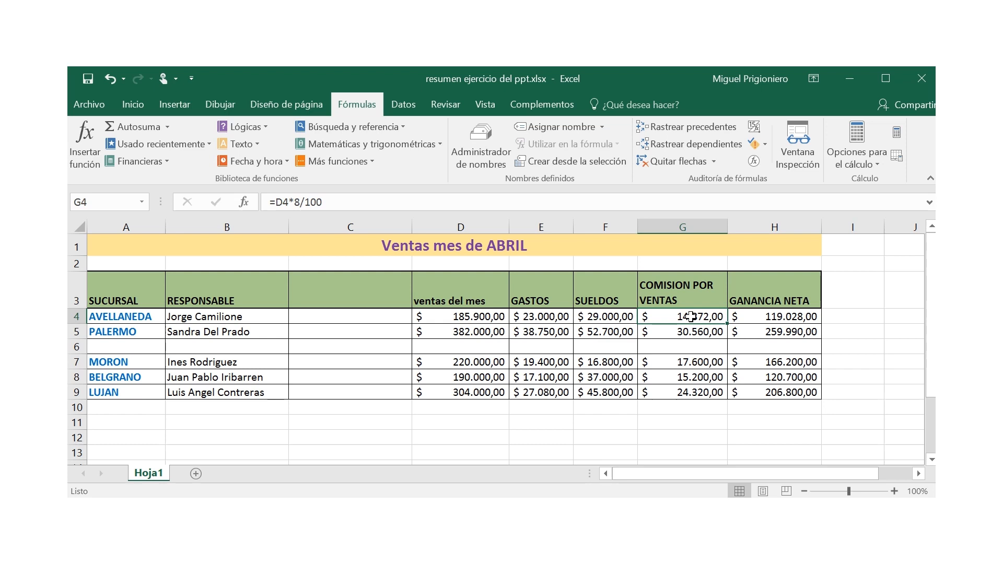
drag(690, 316, 690, 392)
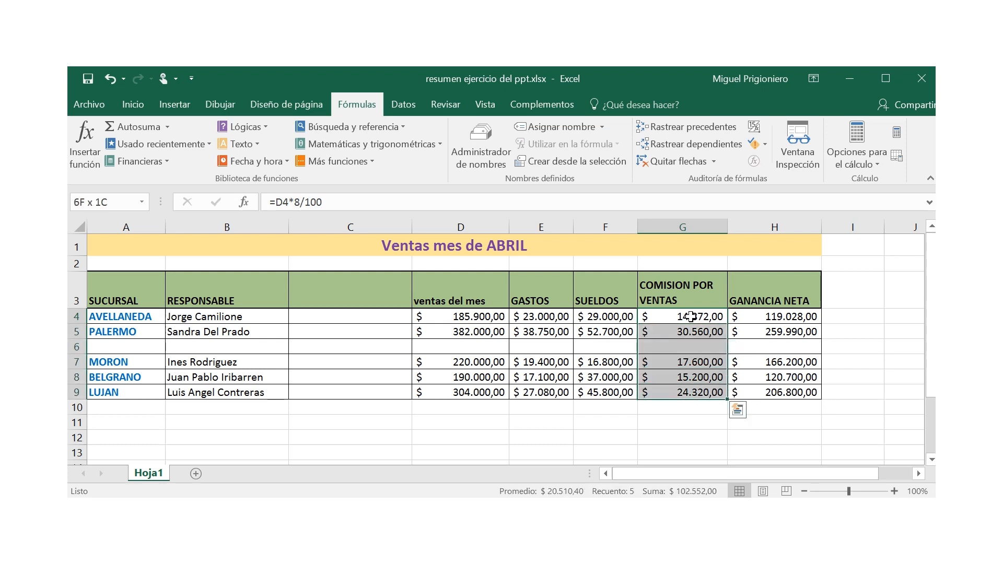
click(691, 317)
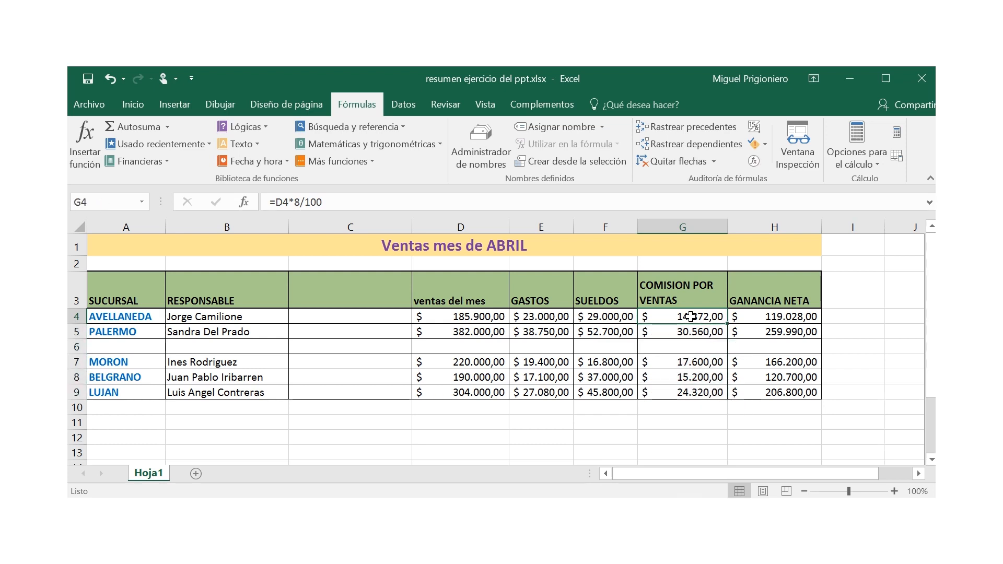
double_click(696, 317)
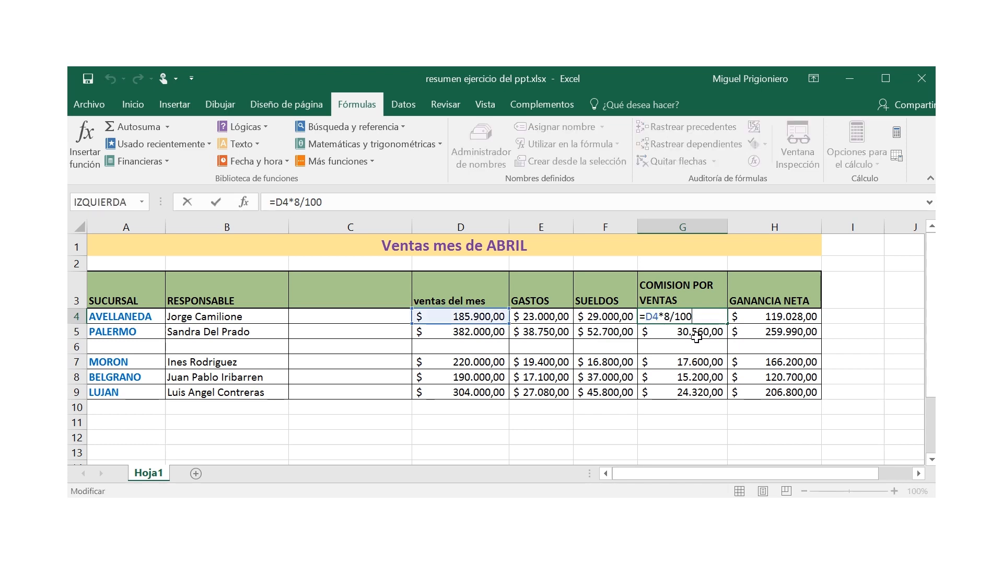
key(Return)
Step: Clear the contents of the COMISION POR VENTAS cells G4:G9
click(696, 317)
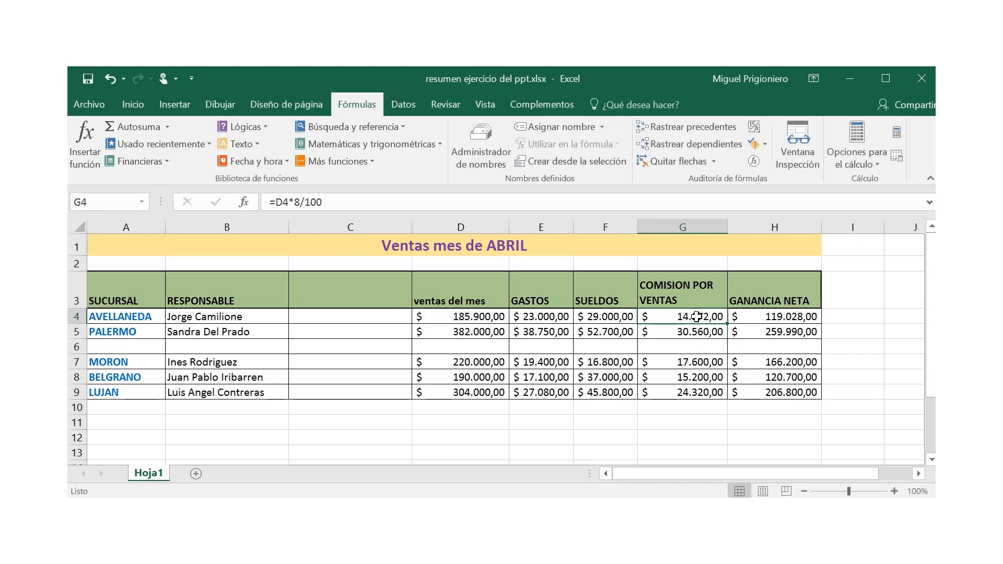
key(shift+Down)
key(shift+Down)
key(shift+Down)
key(shift+Down)
key(shift+Down)
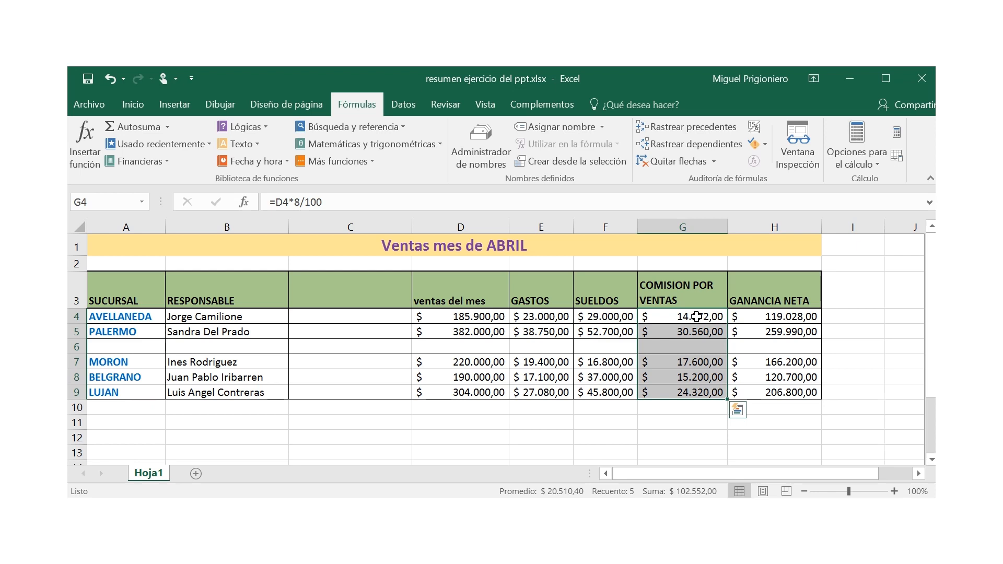
key(Delete)
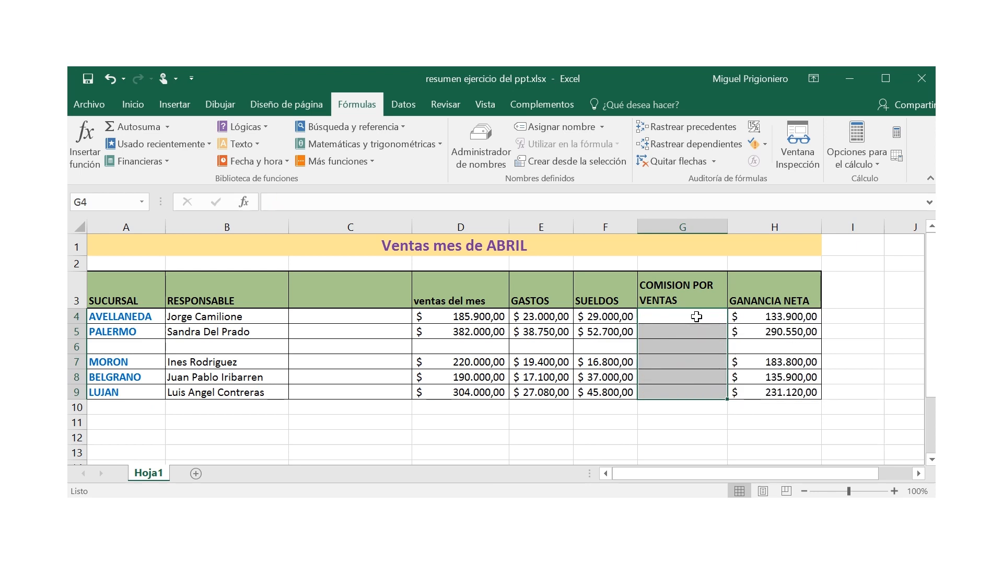
Step: Format G2, above the COMISION POR VENTAS header, as a percentage and enter 8% in it
double_click(690, 263)
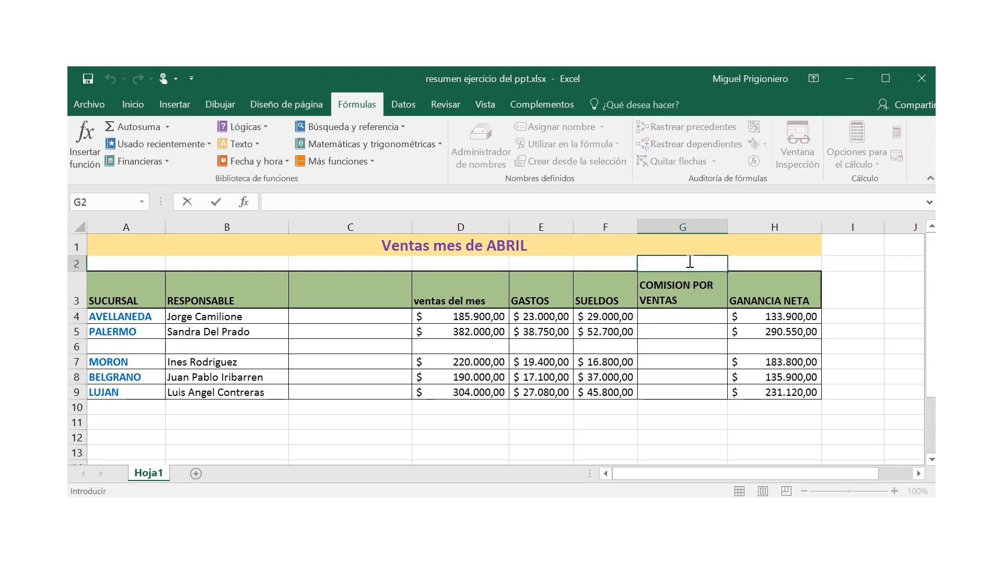
click(681, 421)
click(686, 264)
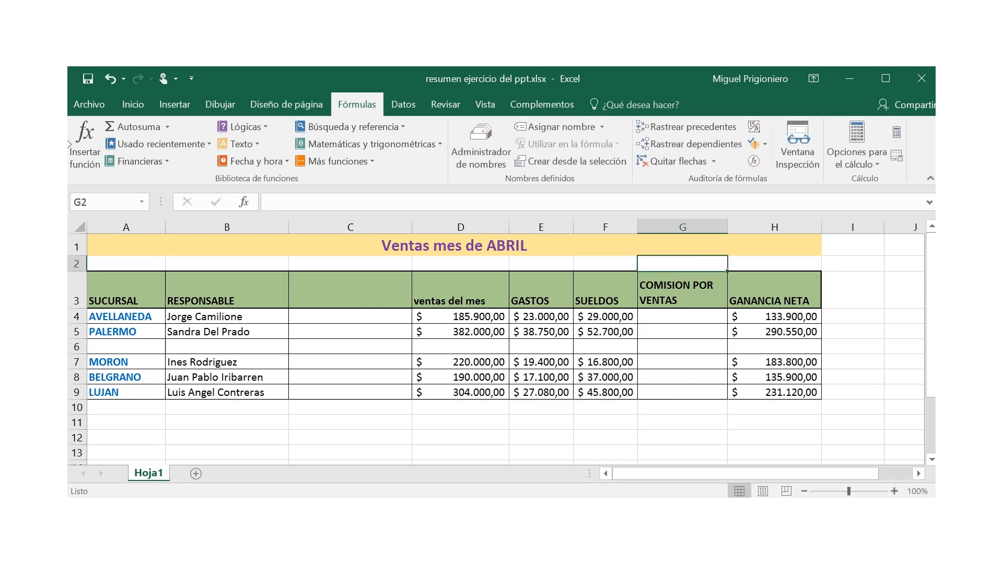
click(132, 105)
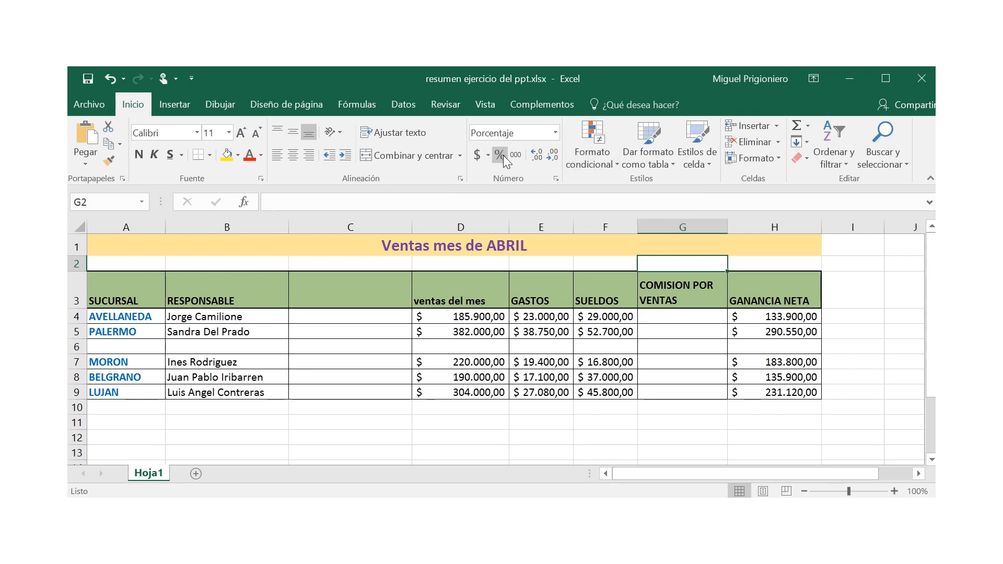
text(8)
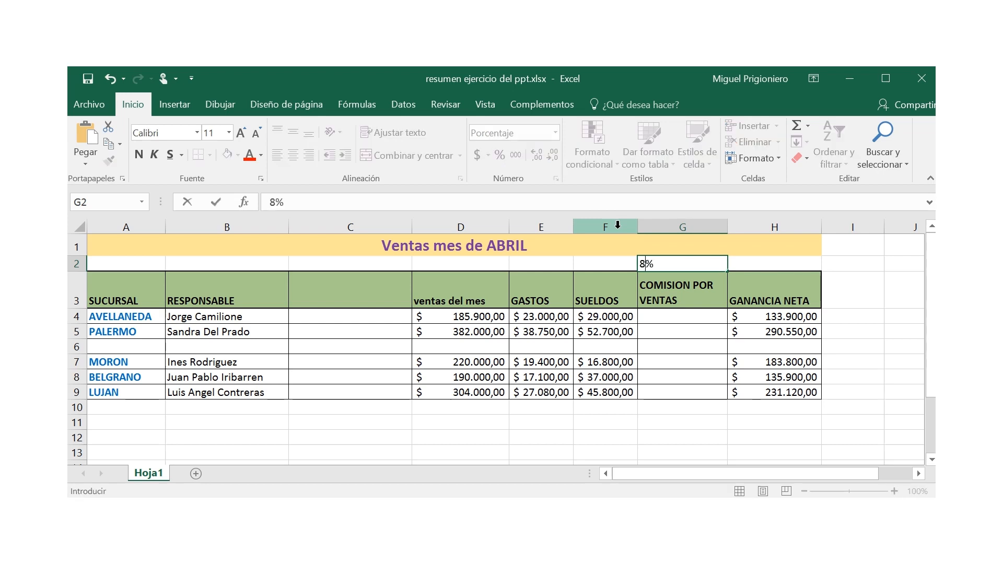
key(Return)
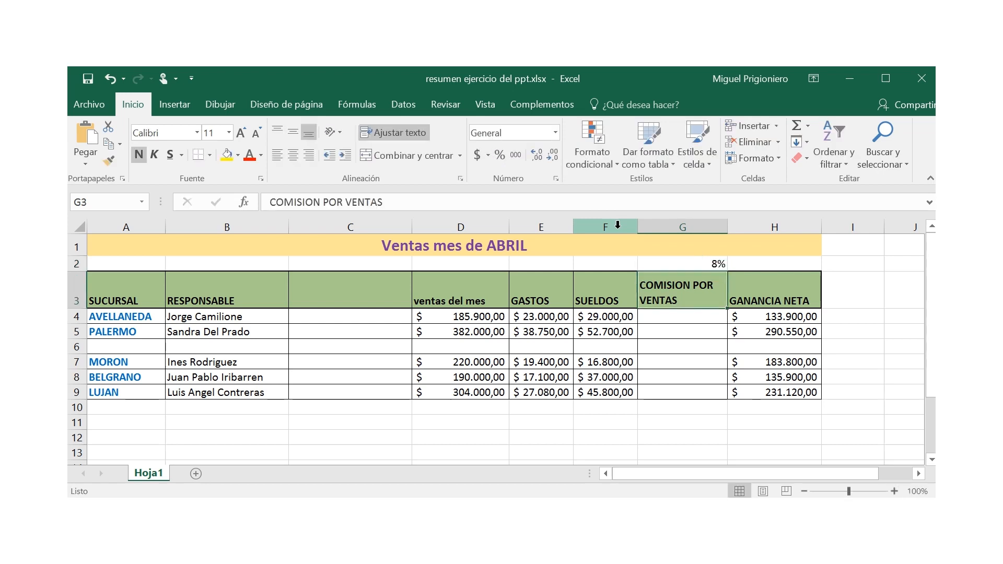
Step: Build the commission formula =D4*G2 in G4, multiplying AVELLANEDA's sales by the commission rate
click(678, 313)
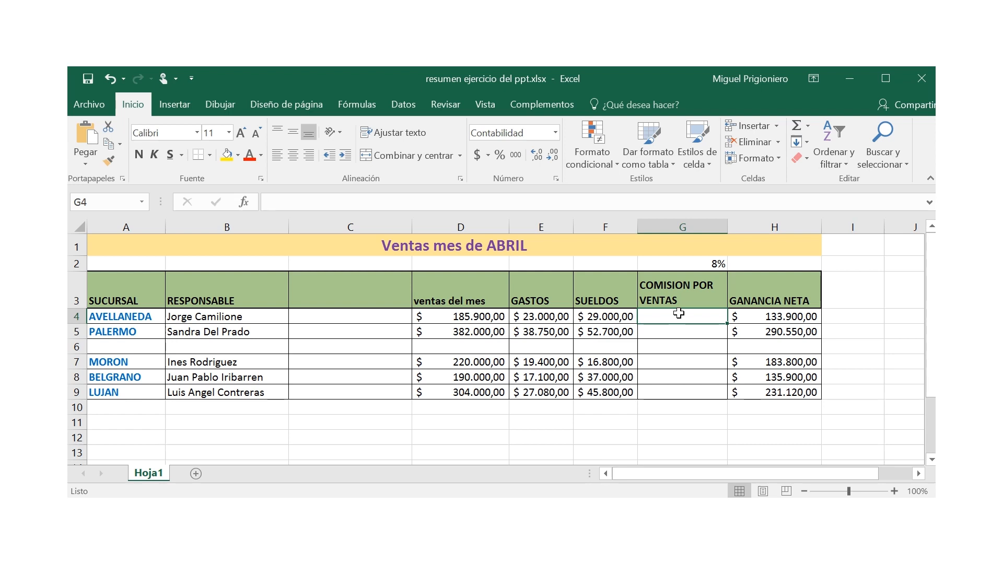
text(=)
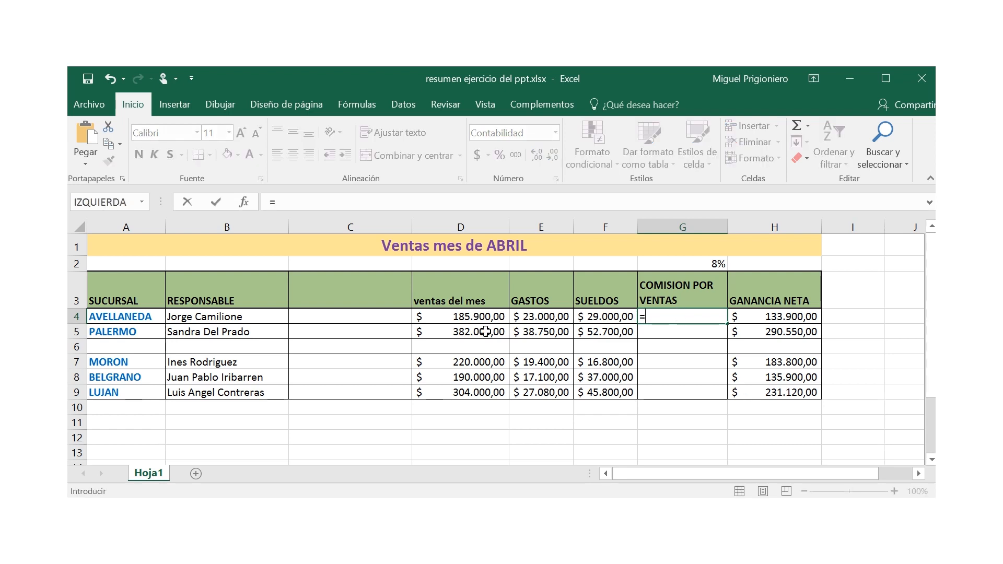
click(447, 317)
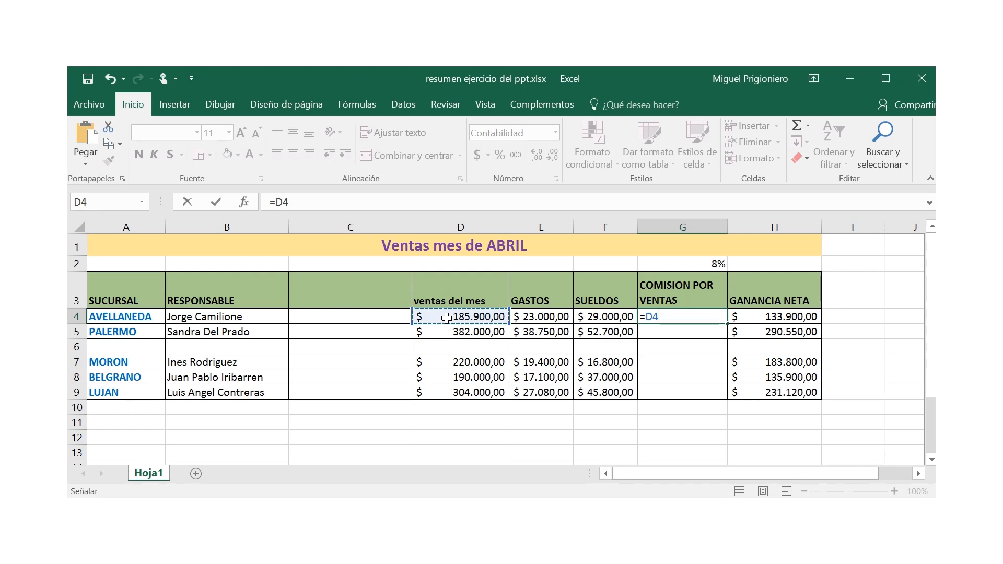
text(*)
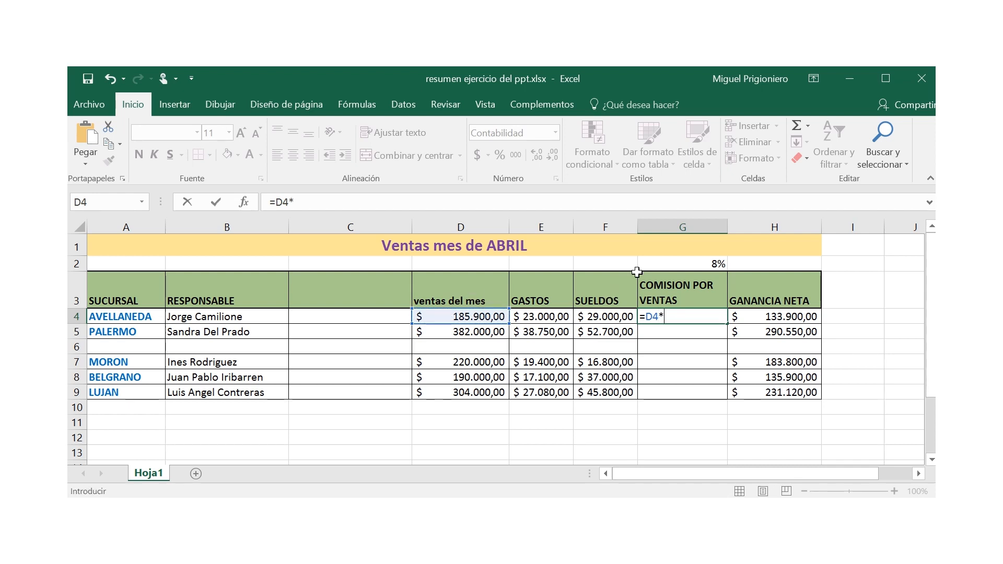
click(665, 265)
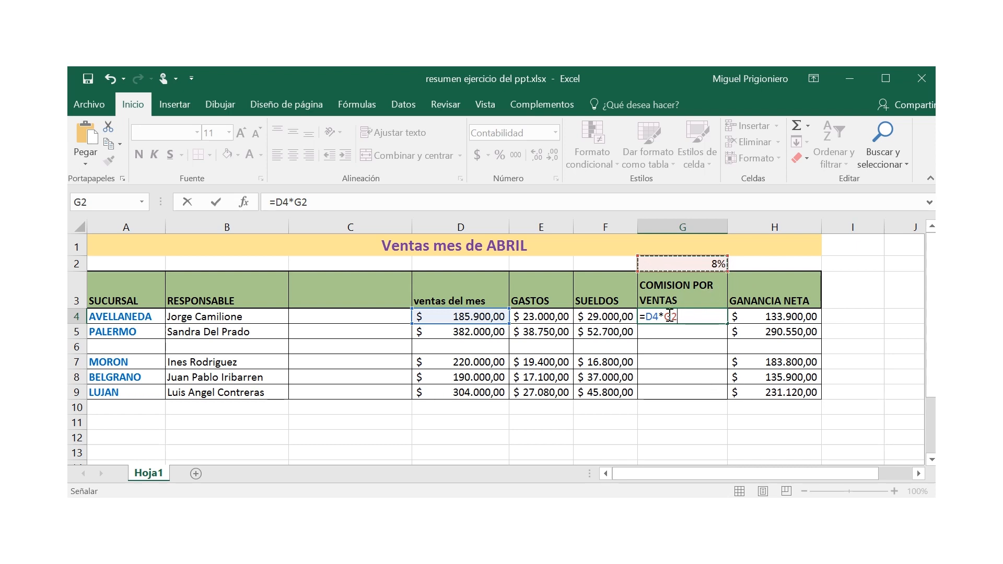
Step: Make the rate reference in the G4 formula absolute so that it reads =D4*$G$2
key(F2)
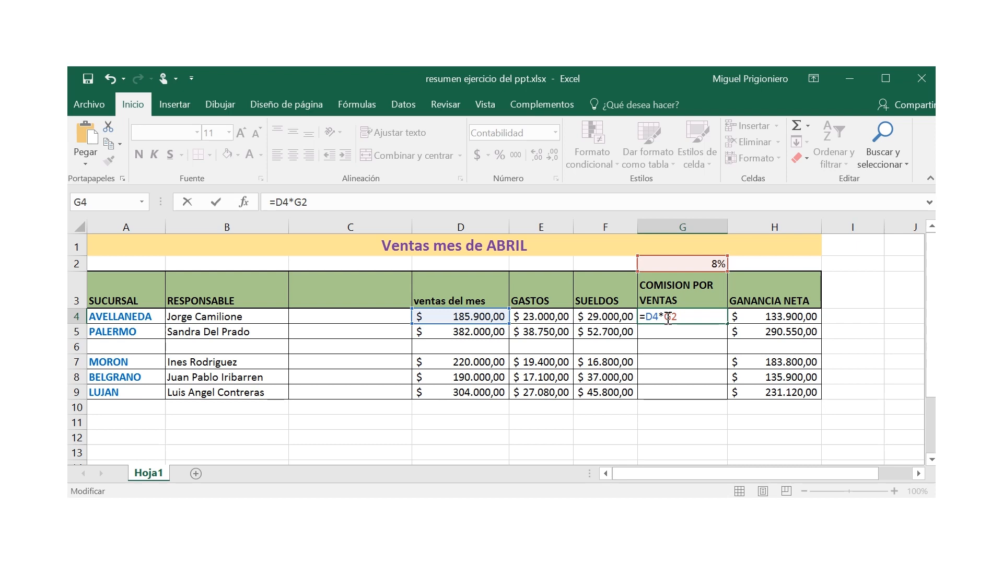
click(667, 318)
text($)
double_click(678, 318)
click(677, 317)
text($)
key(Return)
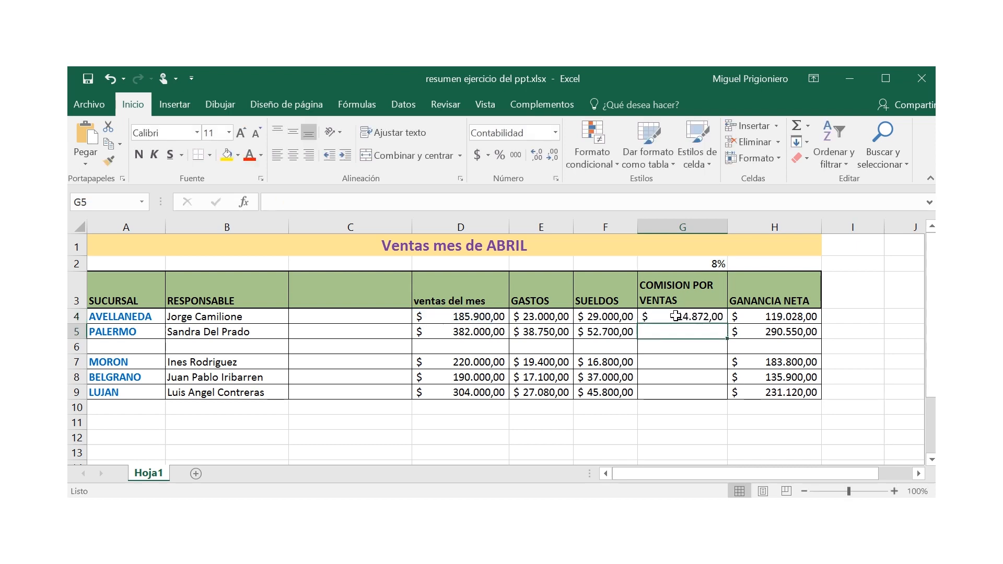
Step: Check the G4 commission formula, copy it down to G9, and select G6 in the empty row
double_click(676, 315)
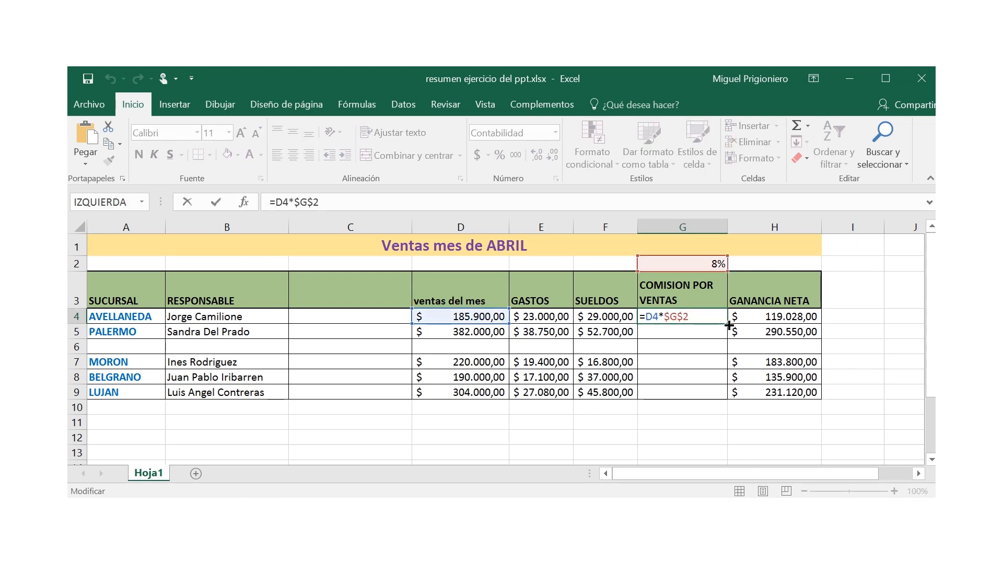
key(Escape)
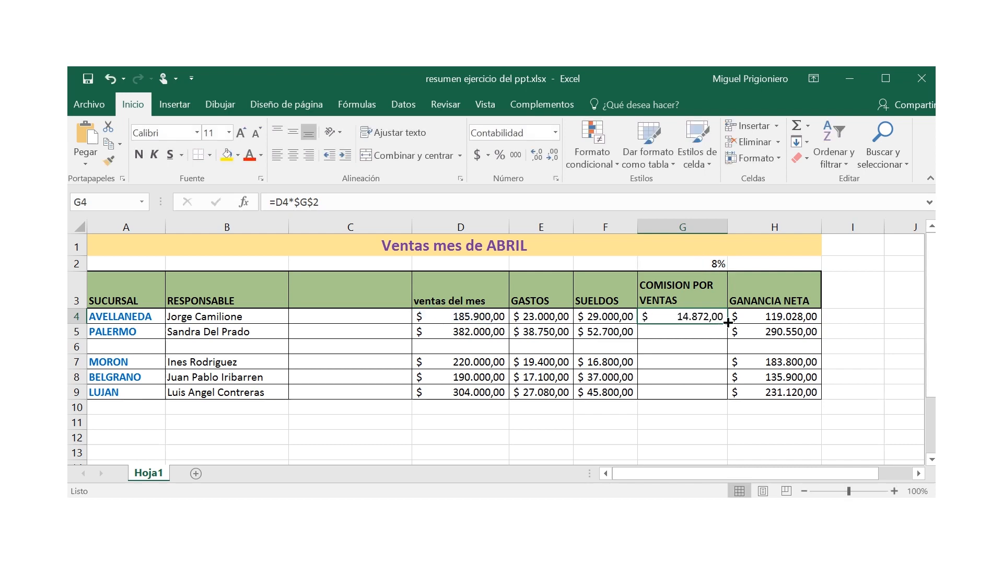
drag(728, 322, 725, 337)
key(Right)
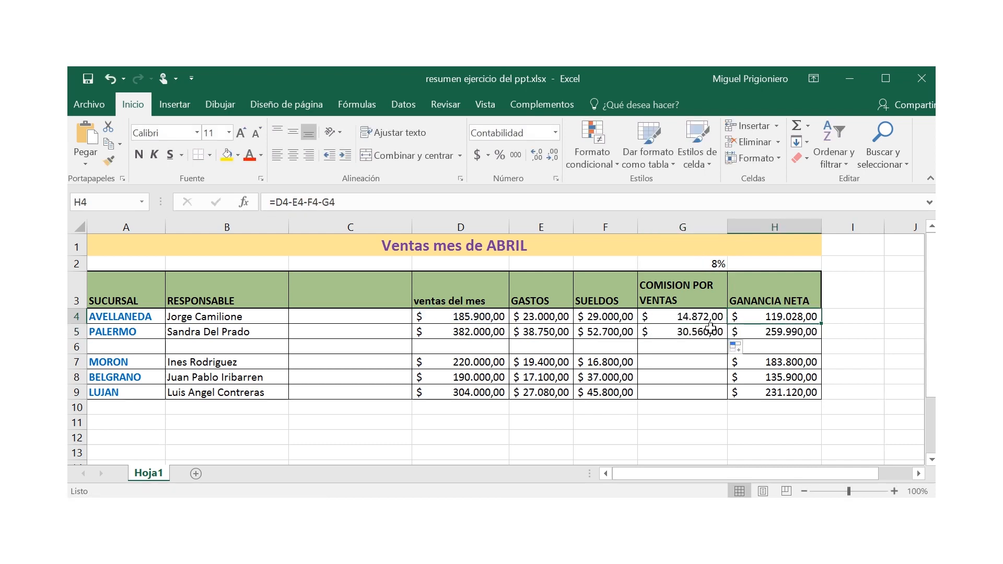
click(722, 334)
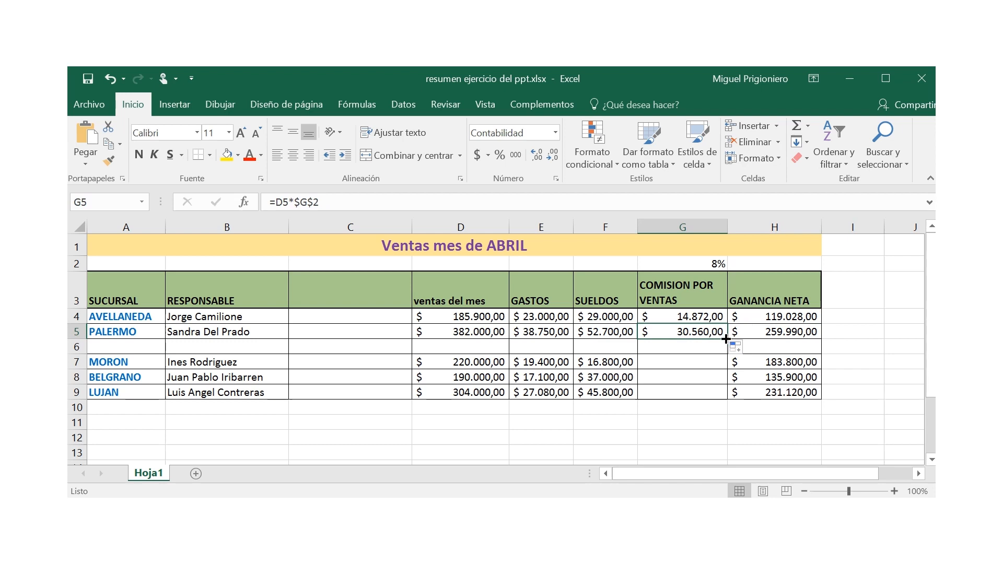
drag(727, 338, 726, 397)
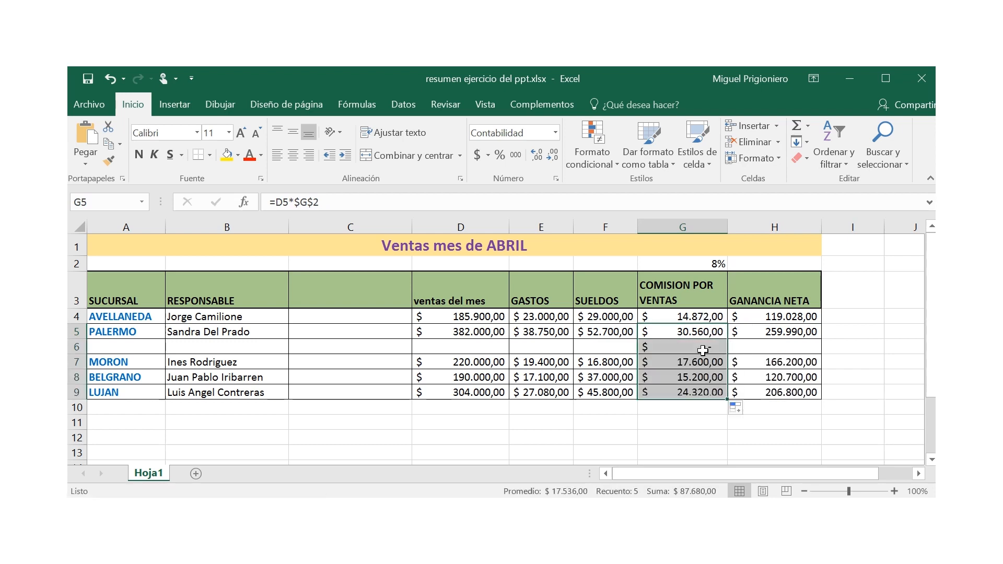
click(689, 430)
click(694, 349)
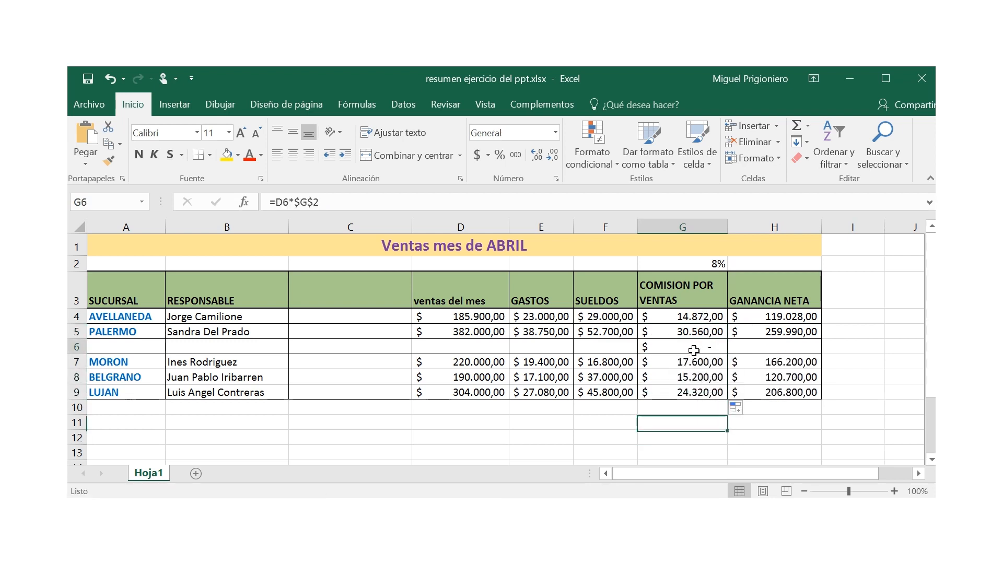